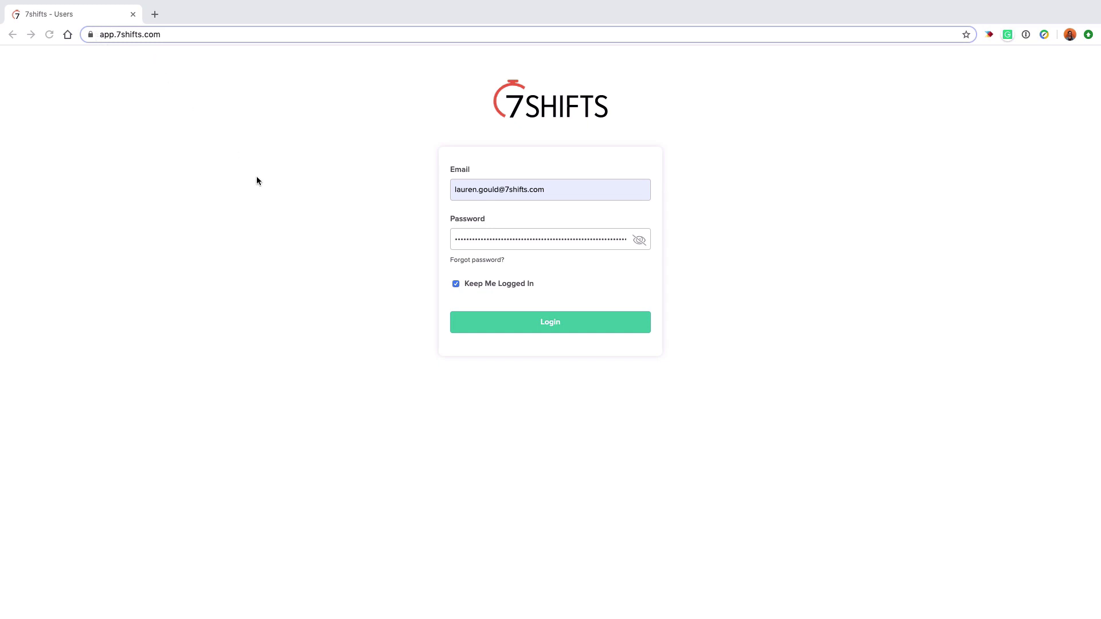
- Submit the filled-in sign-in form to log into the 7shifts account
left_click(570, 322)
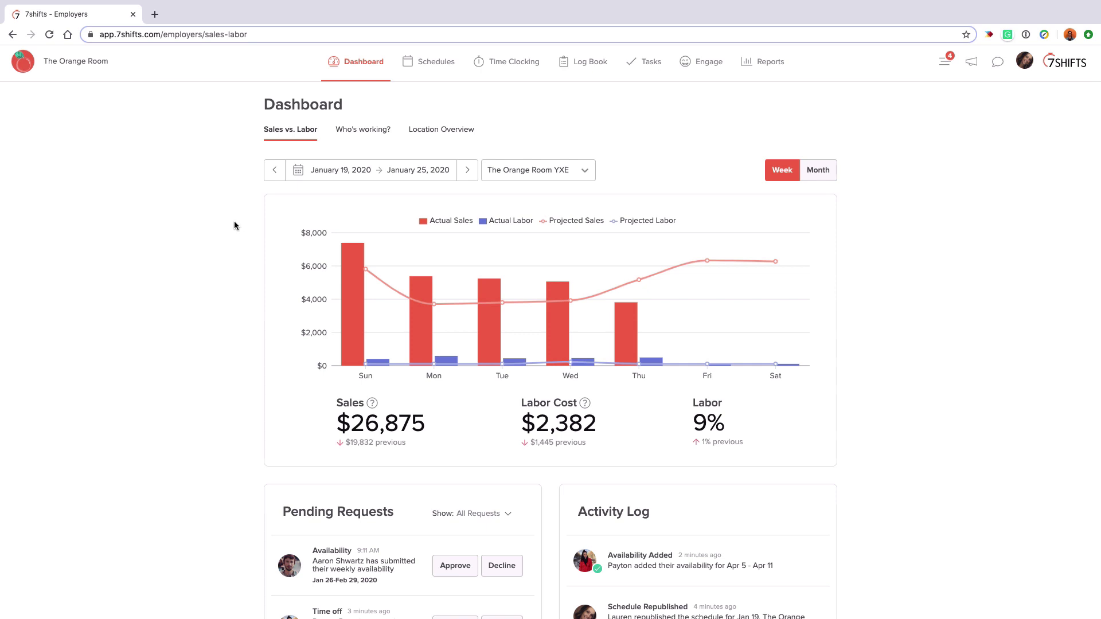
- Look at the Who's Working and all-locations tabs, then return to Sales vs. Labor
left_click(348, 129)
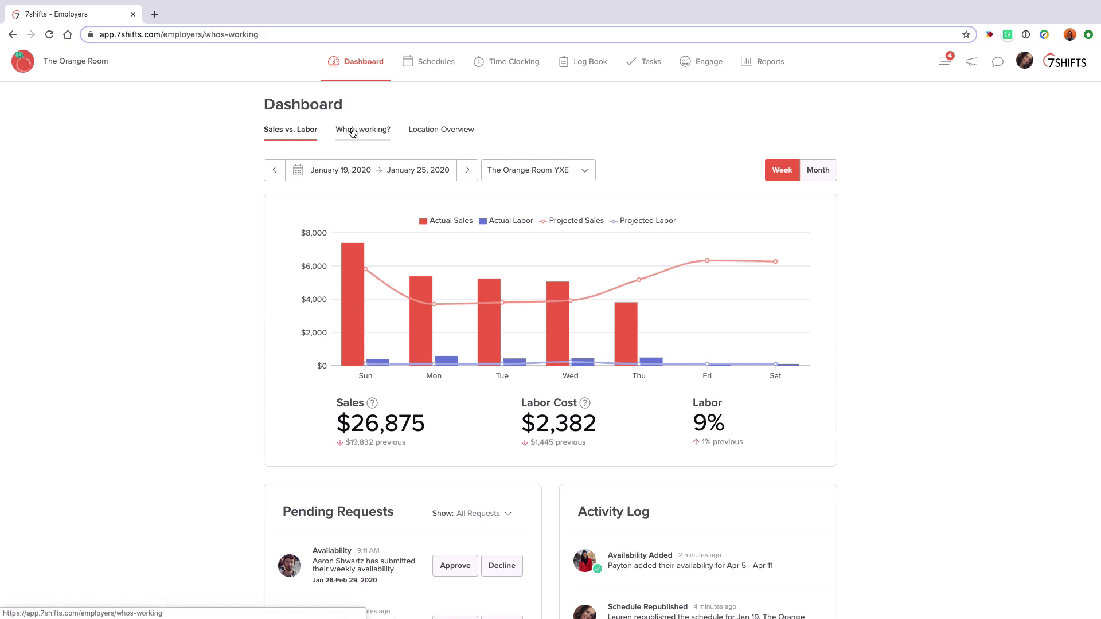
left_click(441, 130)
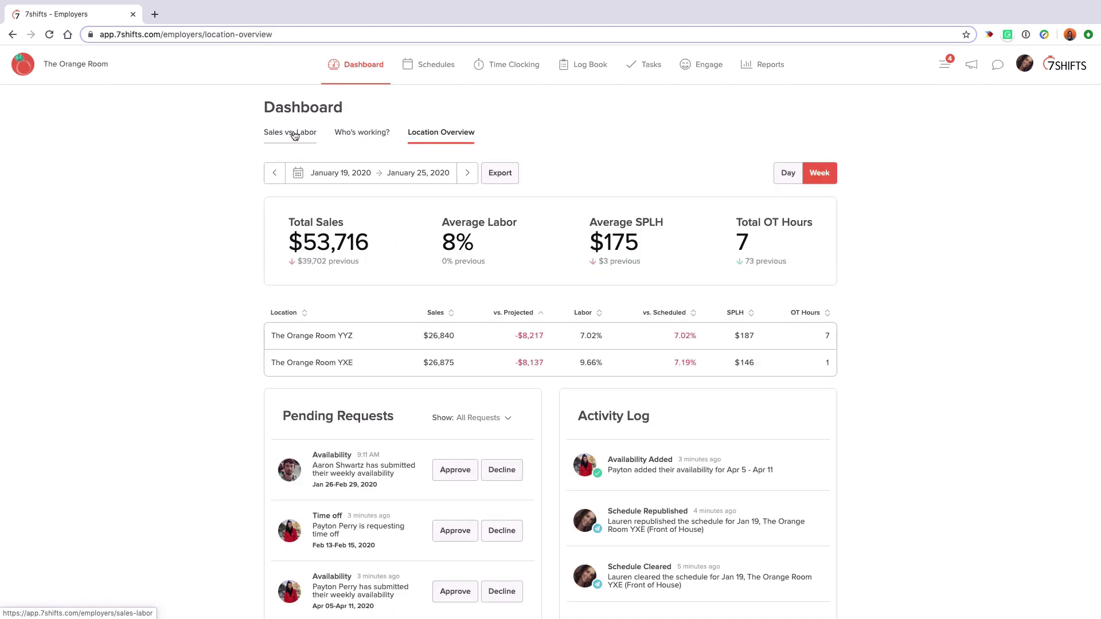
left_click(301, 133)
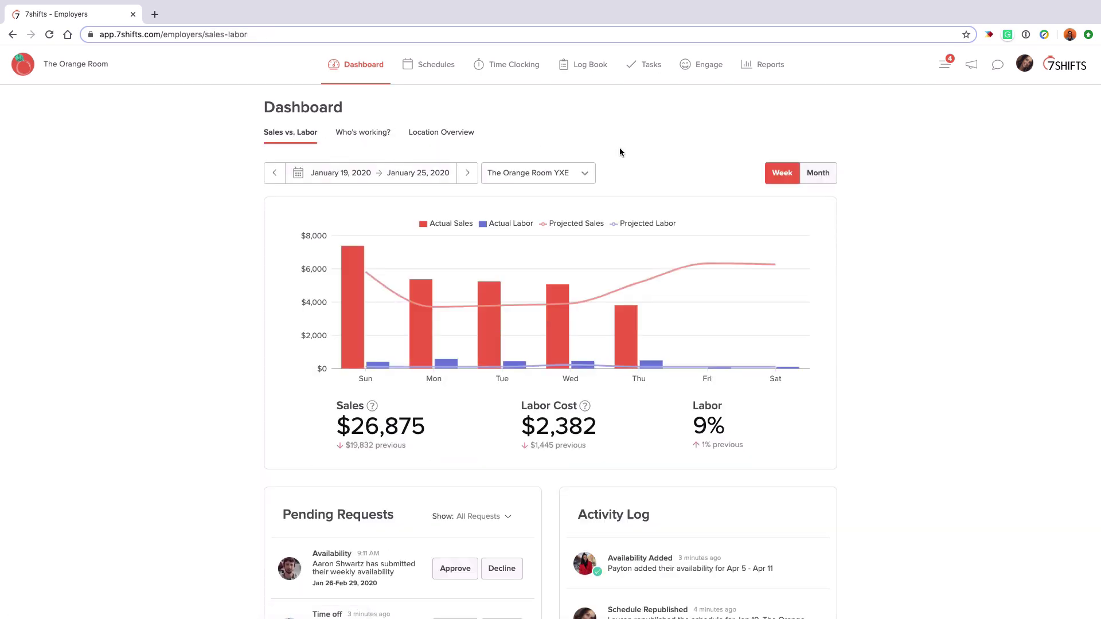
- Switch the Sales vs. Labor chart to Month and back to Week, inspecting bar values
left_click(818, 175)
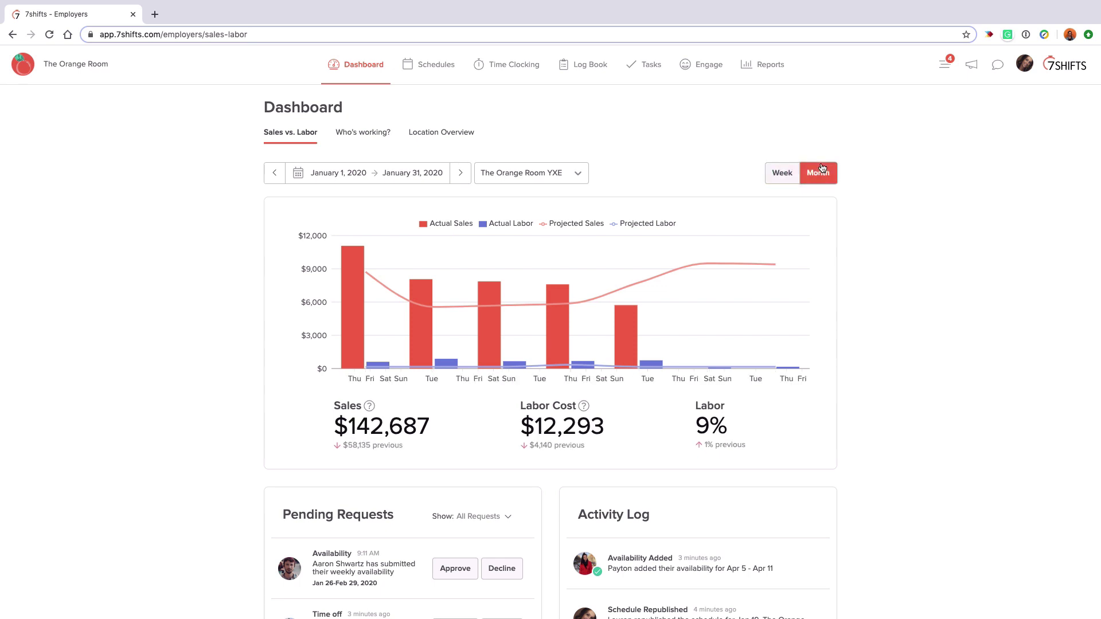
left_click(782, 172)
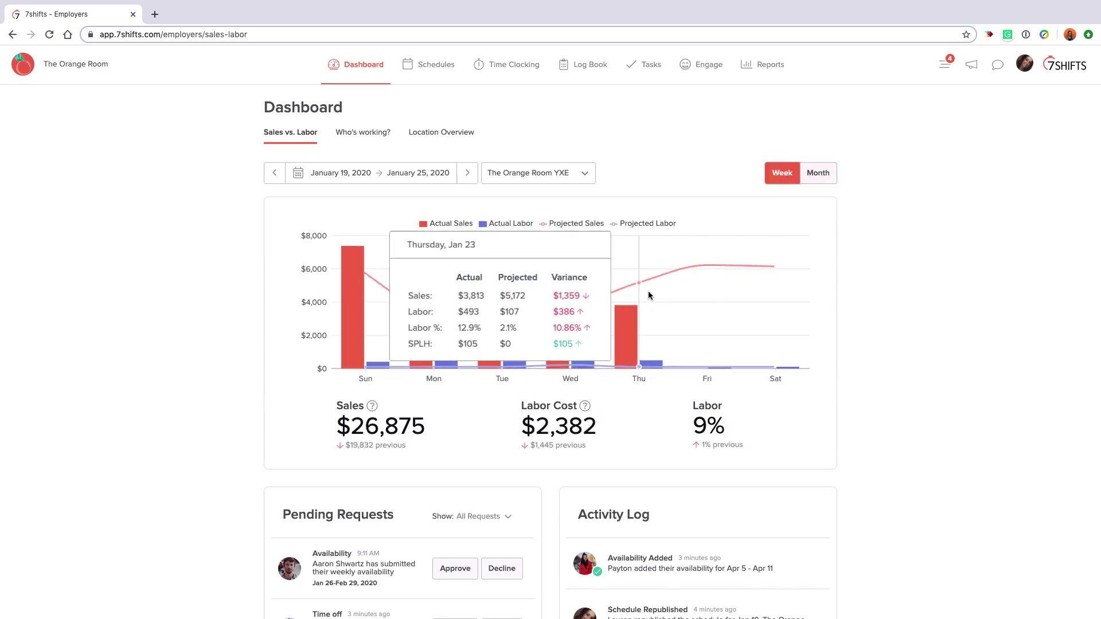
mouse_move(535, 287)
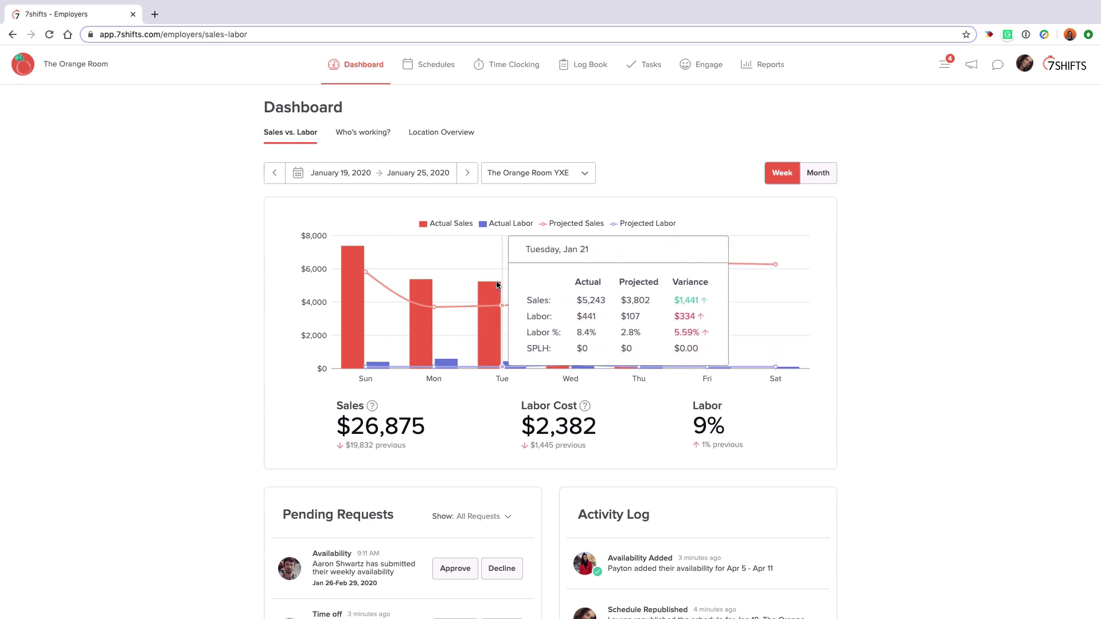
mouse_move(417, 280)
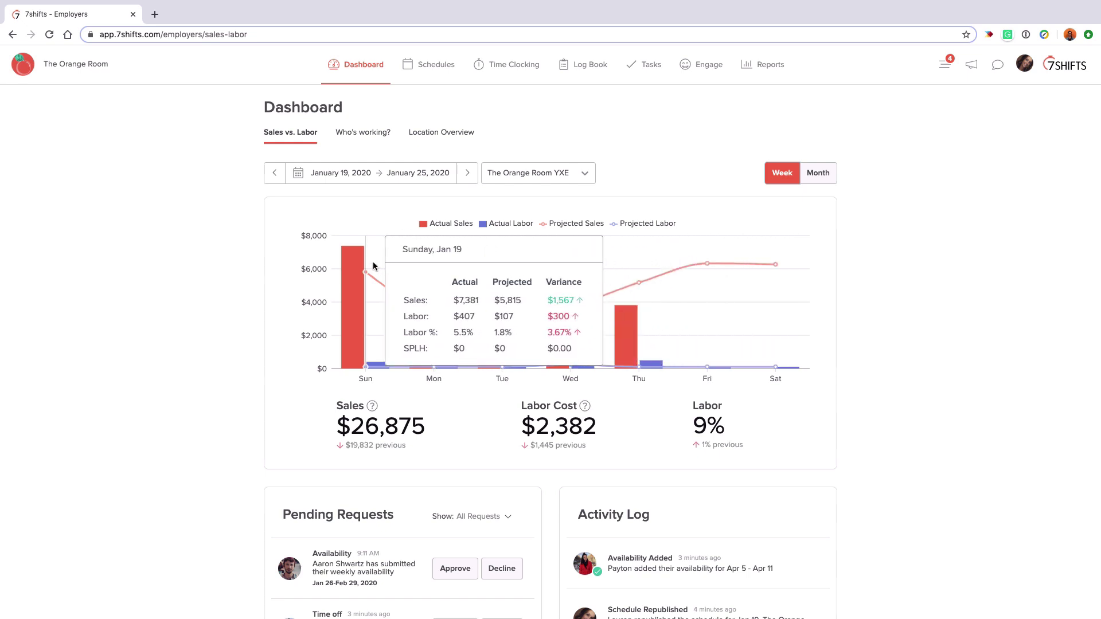
- Scroll down through the pending requests and Activity Log, then back to the top
scroll(301, 270, "down", 4)
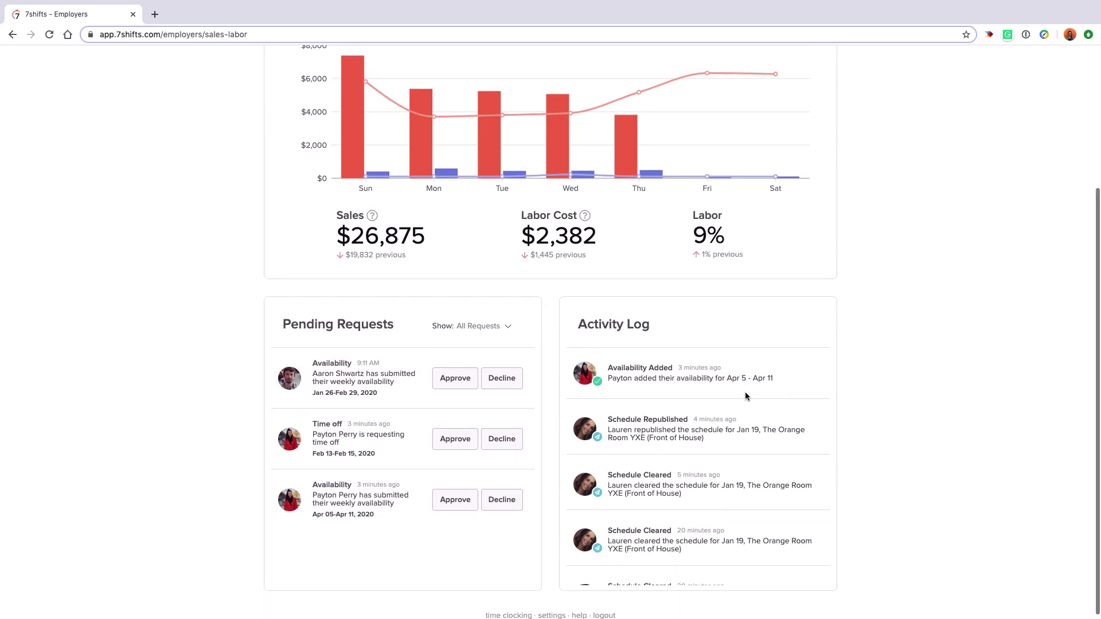
scroll(744, 394, "down", 3)
scroll(741, 391, "down", 10)
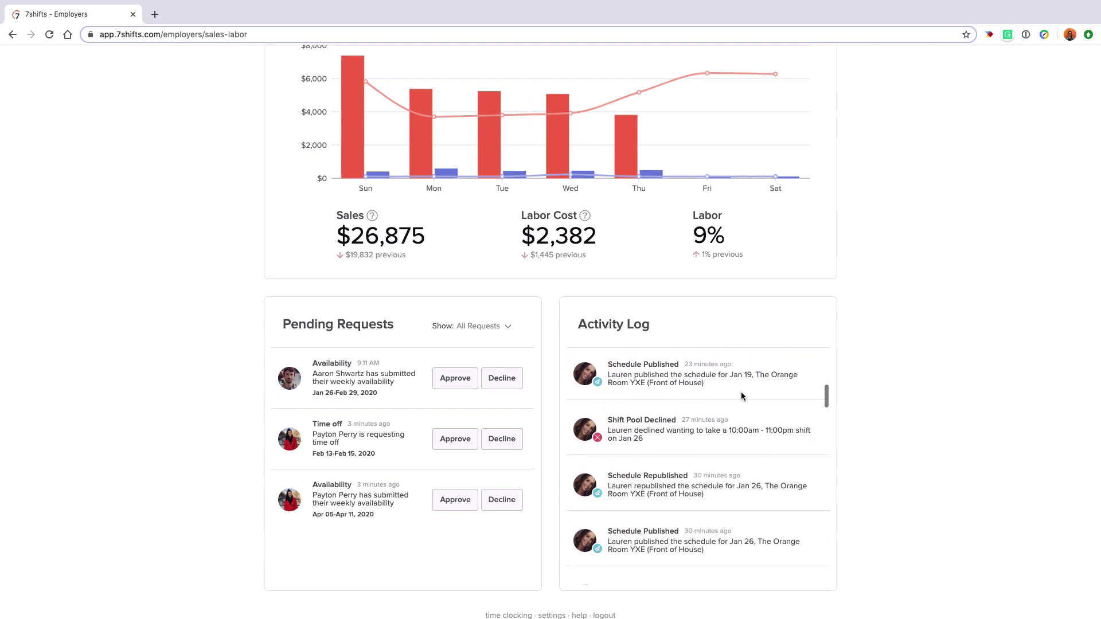
scroll(740, 393, "down", 2)
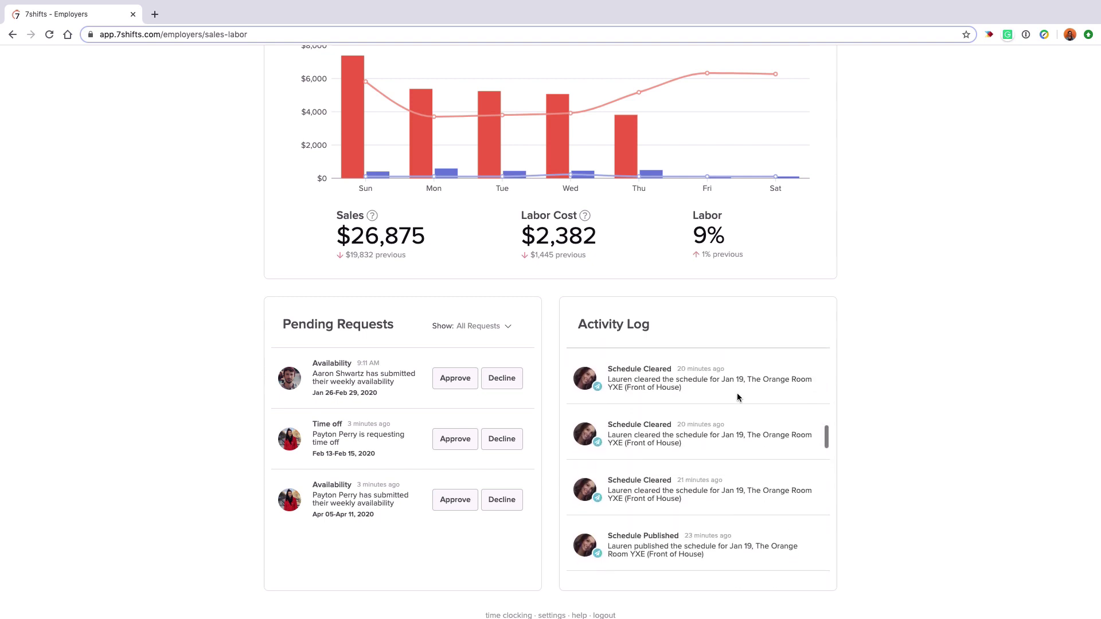
scroll(946, 270, "up", 4)
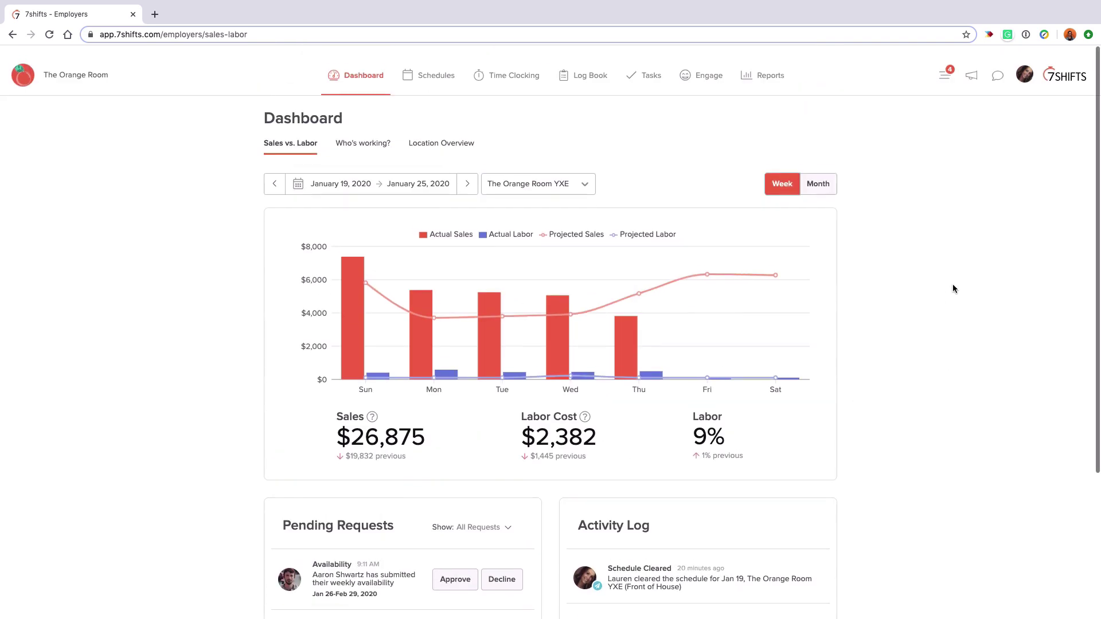
- Open Company Settings and review the Labor and Advanced tabs, leaving the jurisdiction at None
left_click(1052, 74)
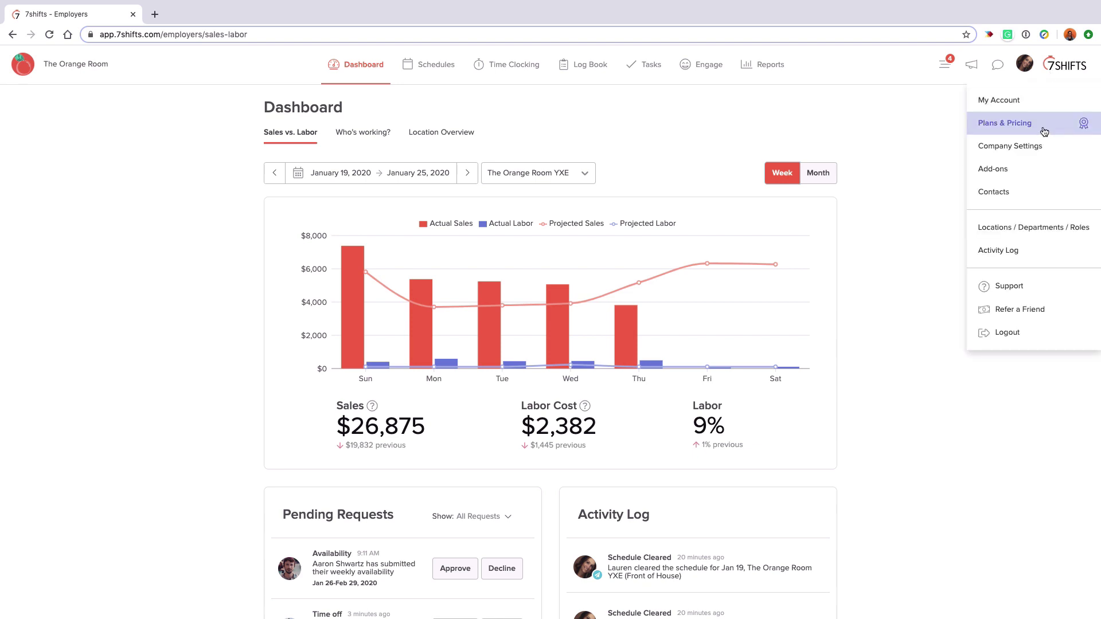
left_click(1035, 146)
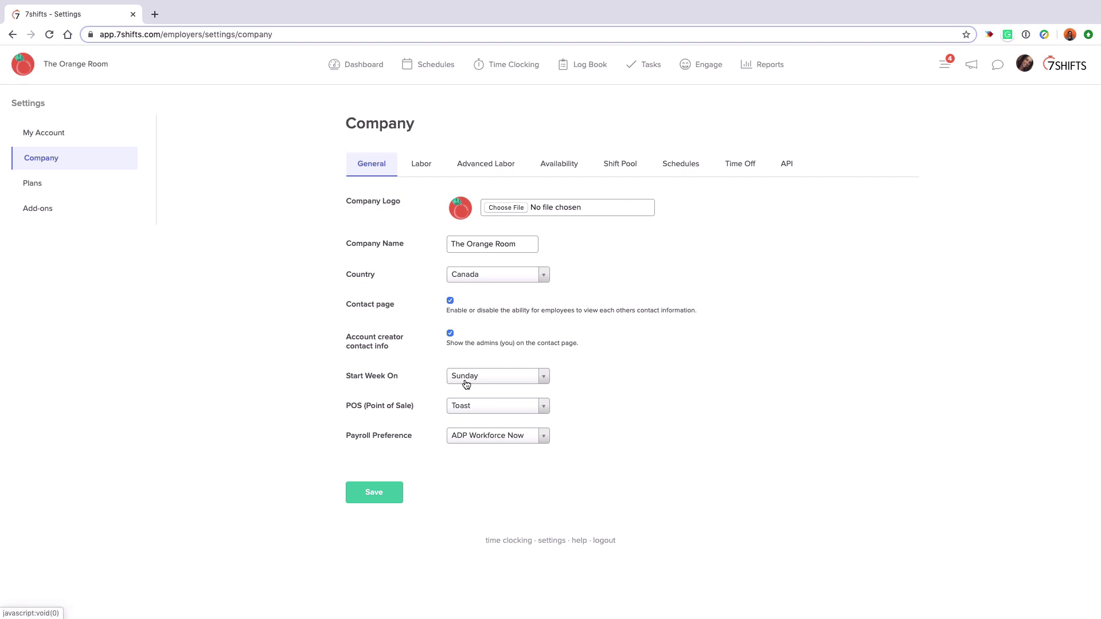
left_click(427, 165)
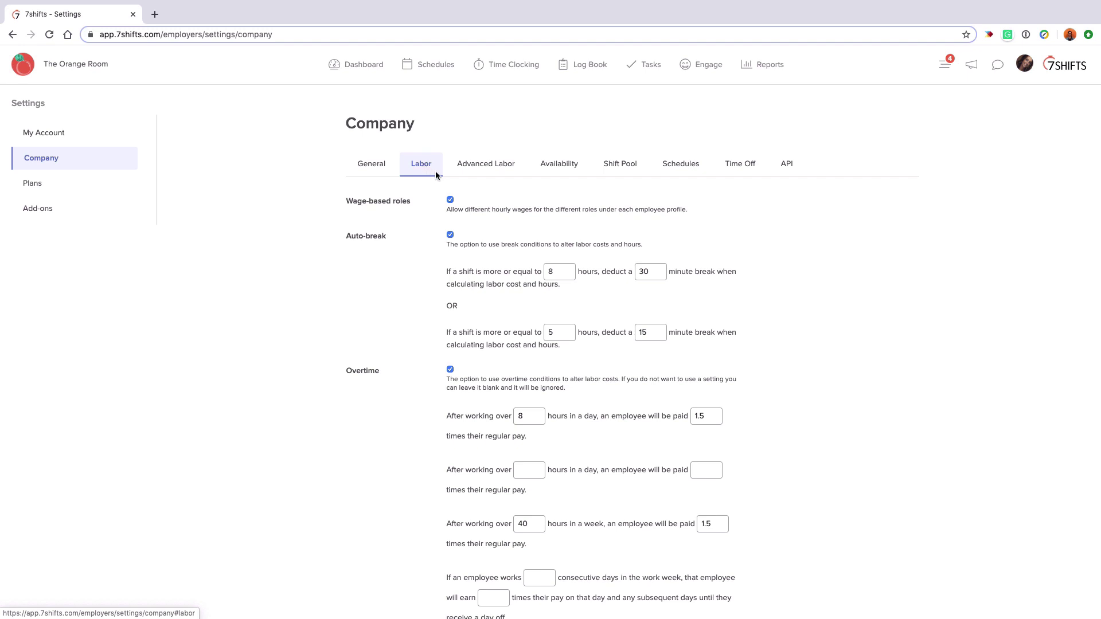
left_click(474, 166)
left_click(449, 212)
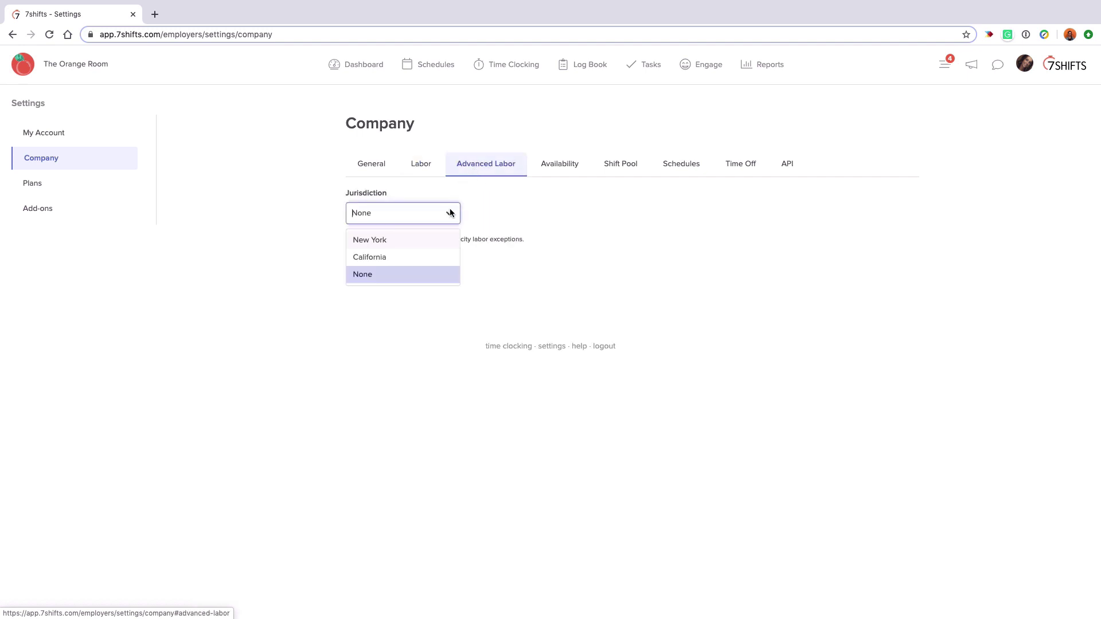
left_click(449, 215)
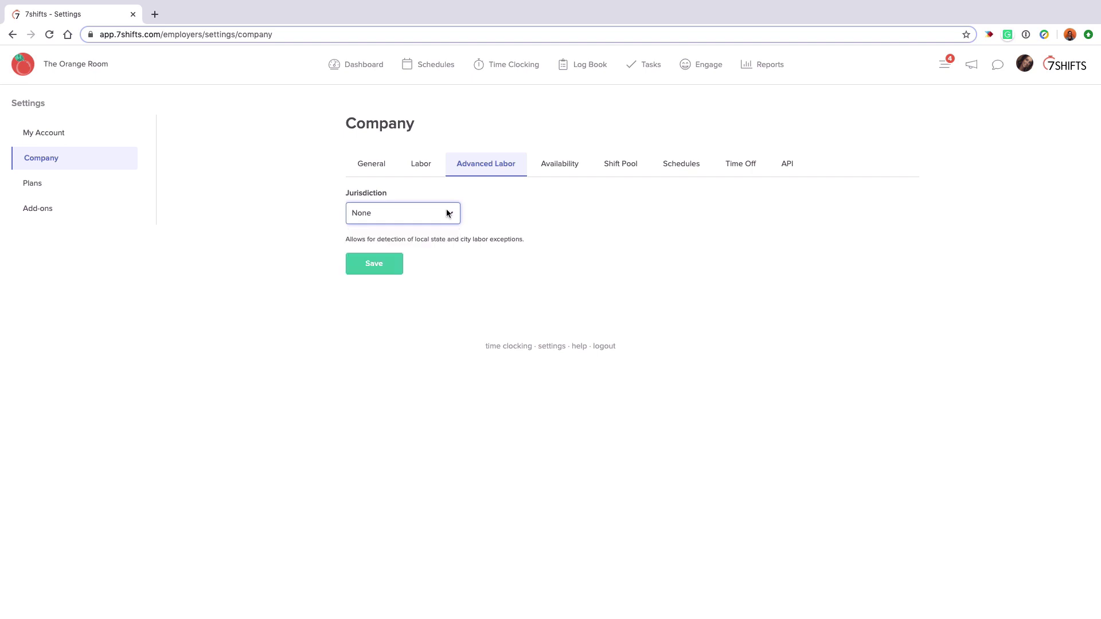
- Review Availability, Shift Pool, Schedules and Time Off (10-day notice), then go to Locations / Departments / Roles
left_click(566, 167)
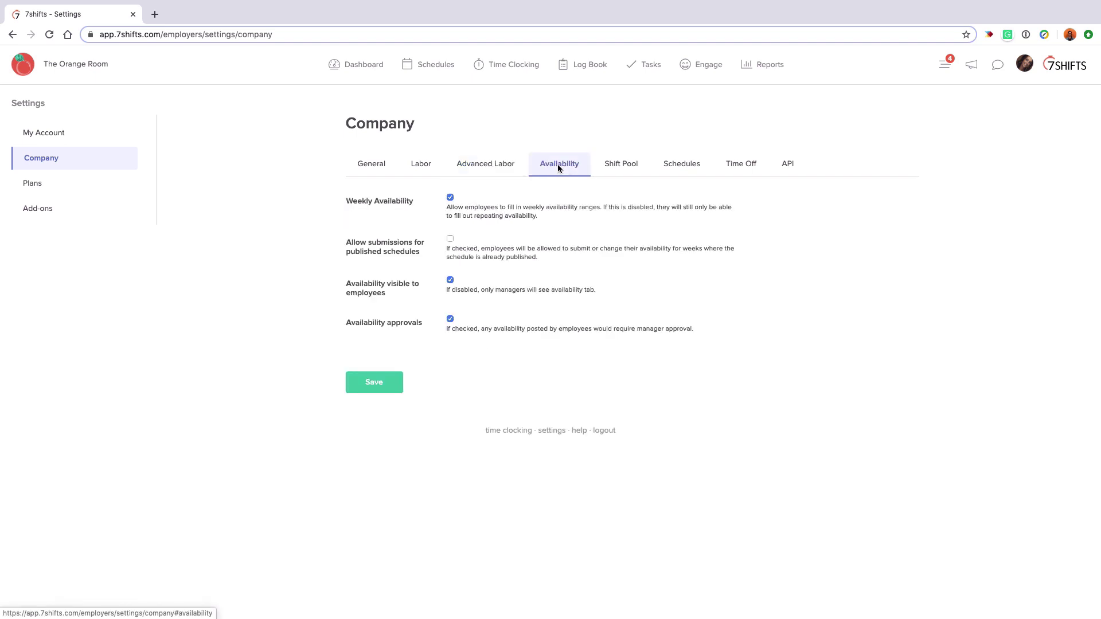
left_click(608, 167)
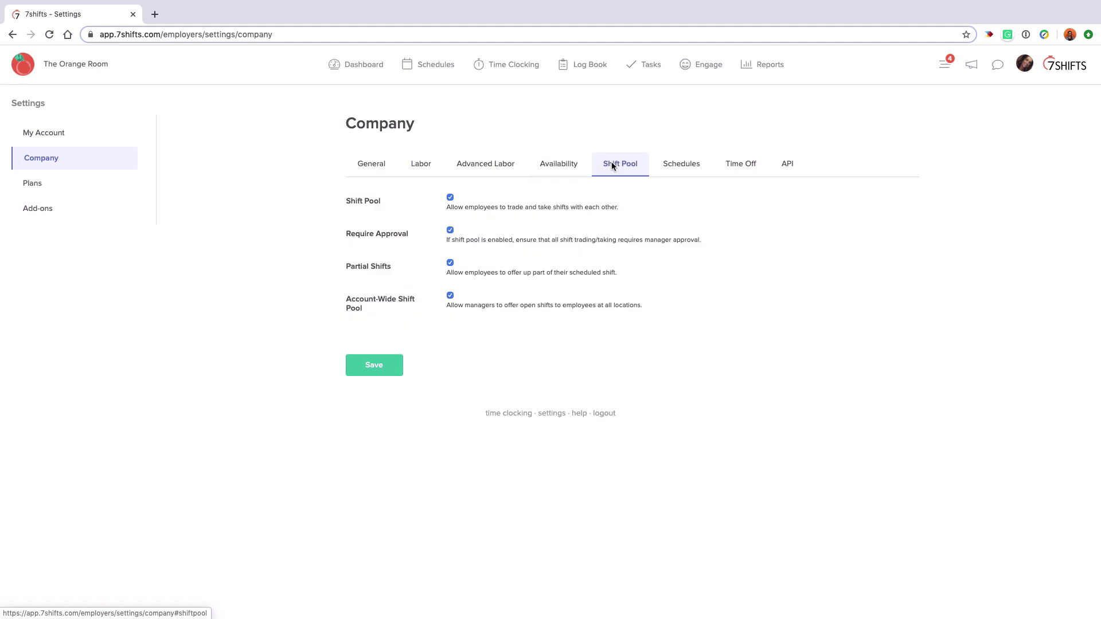
left_click(670, 166)
left_click(731, 170)
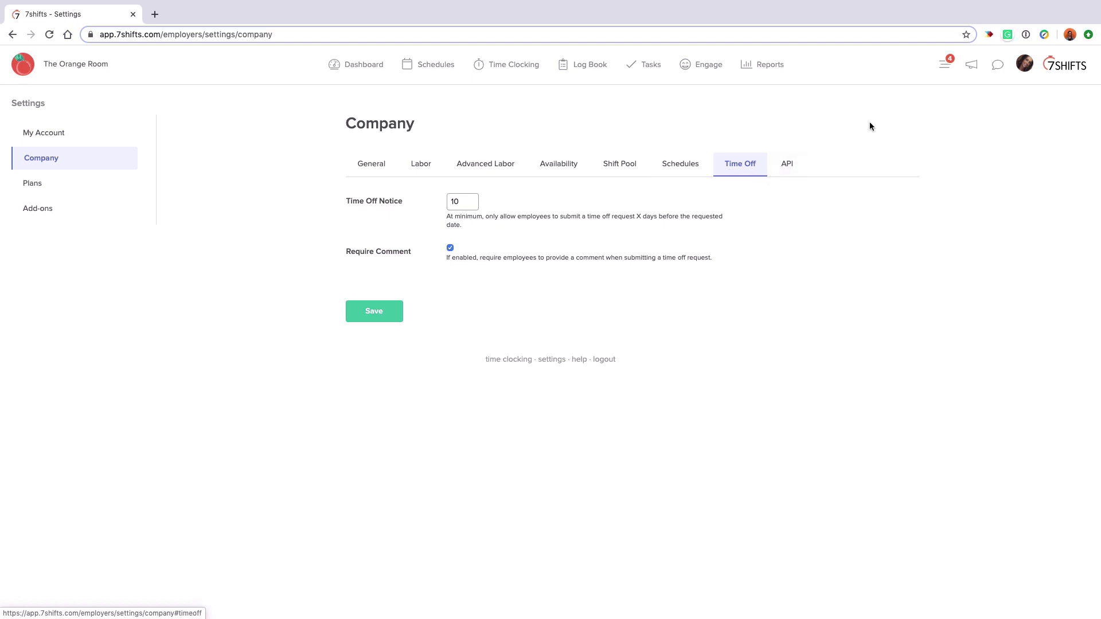
left_click(1052, 77)
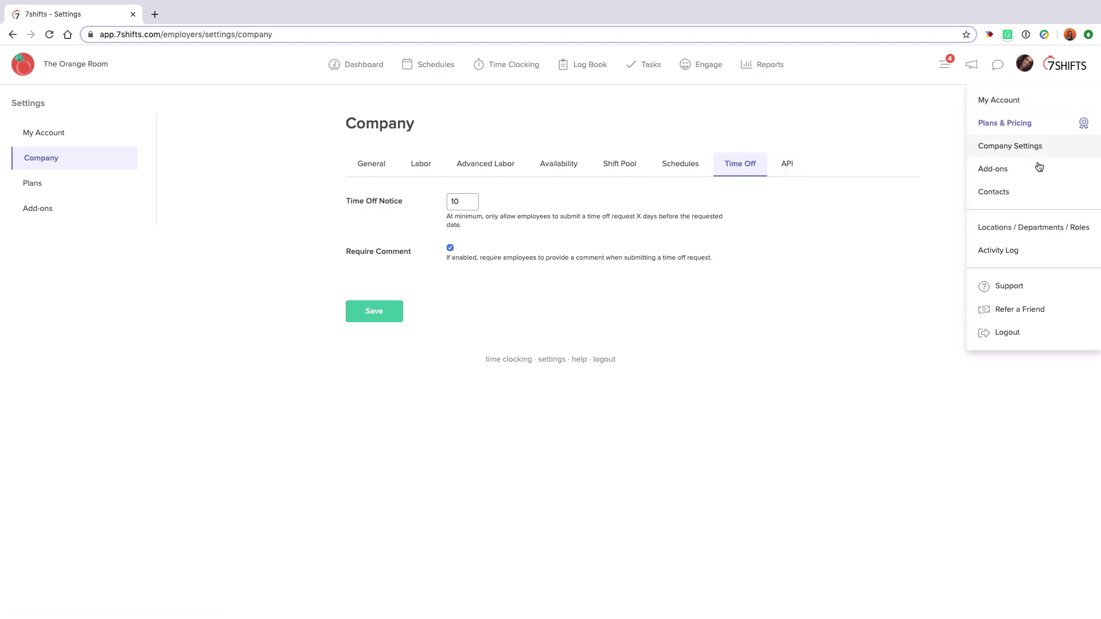
left_click(1043, 228)
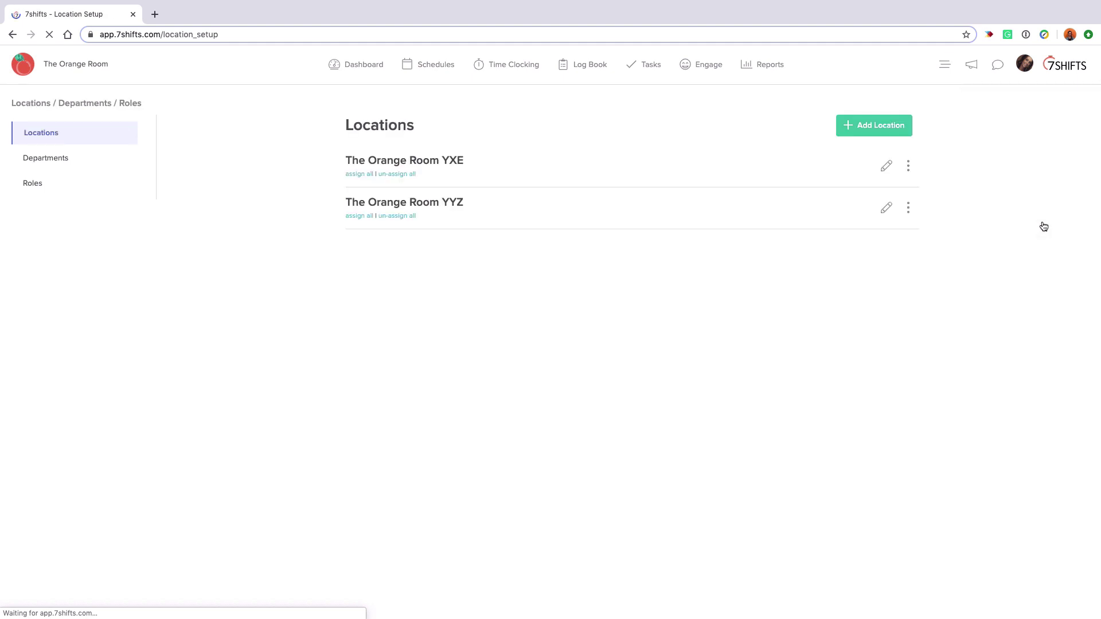
- Review The Orange Room YXE's General, Hours of Operation, Holidays and Shift Feedback, then open Departments
left_click(460, 163)
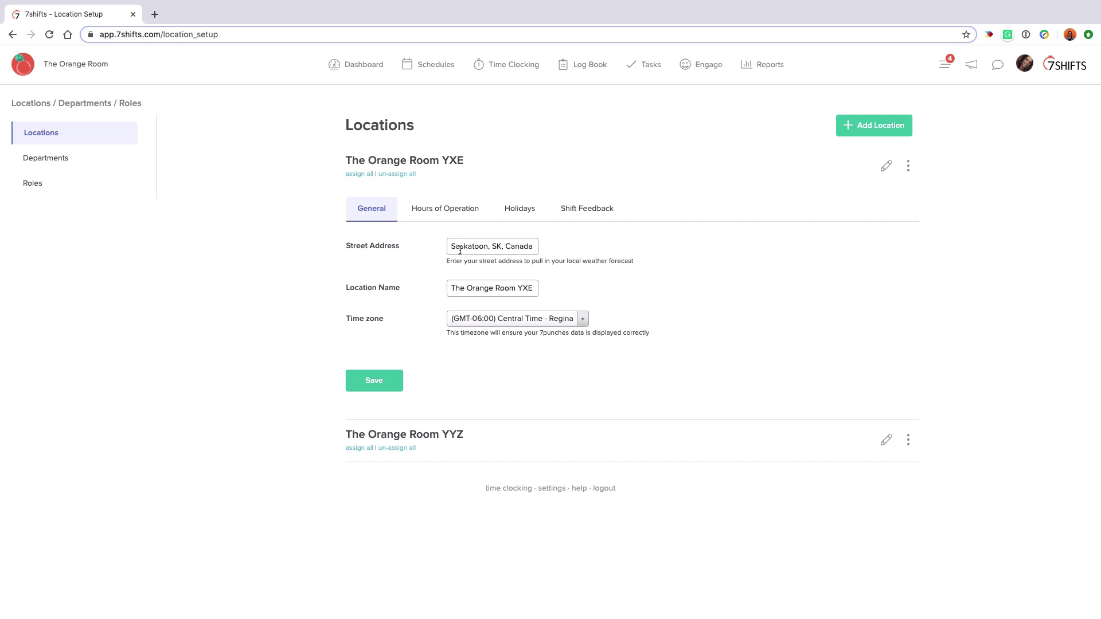
left_click(462, 211)
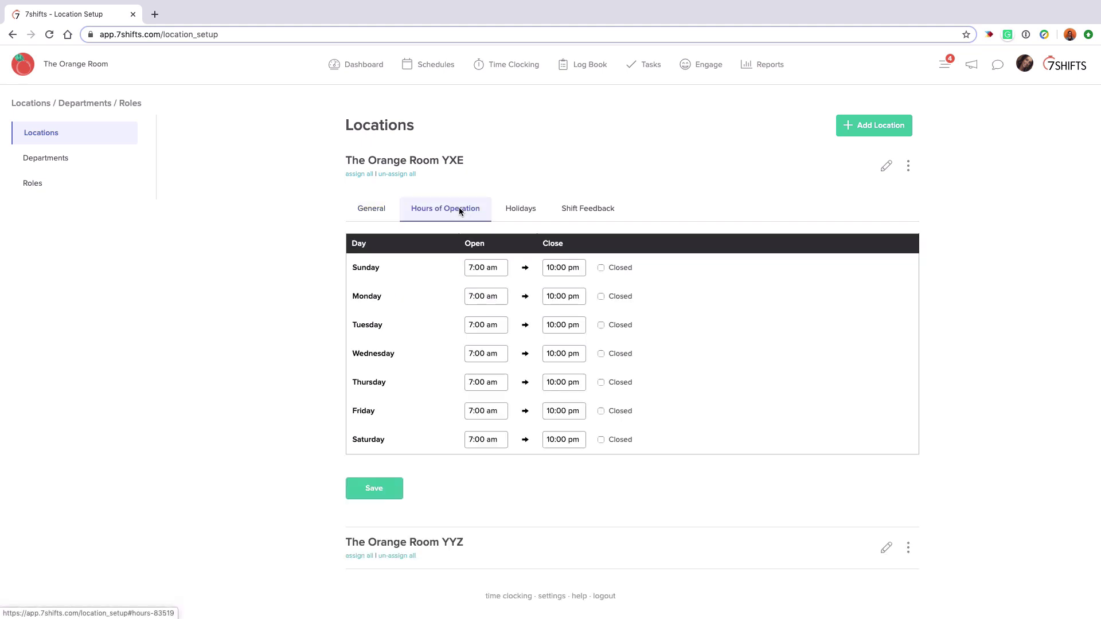
left_click(511, 208)
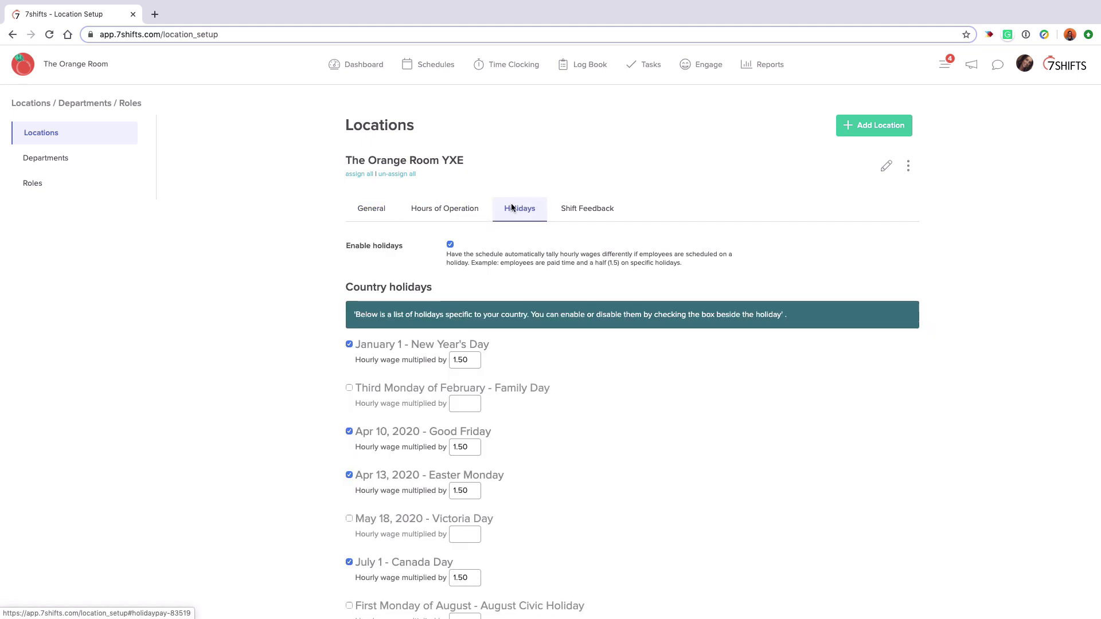
left_click(576, 210)
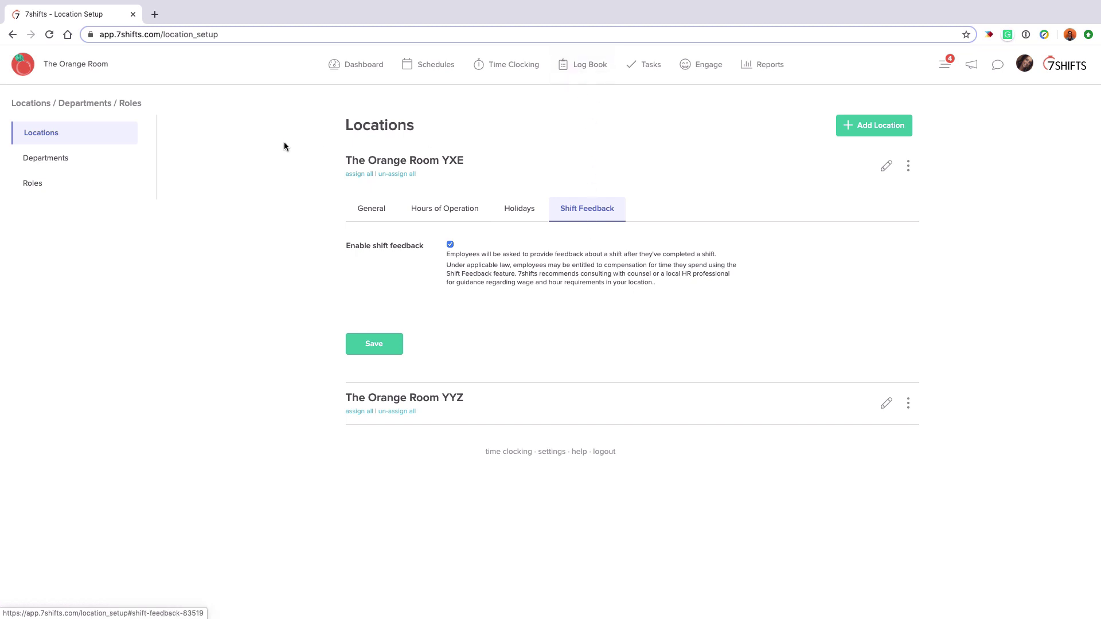
left_click(64, 159)
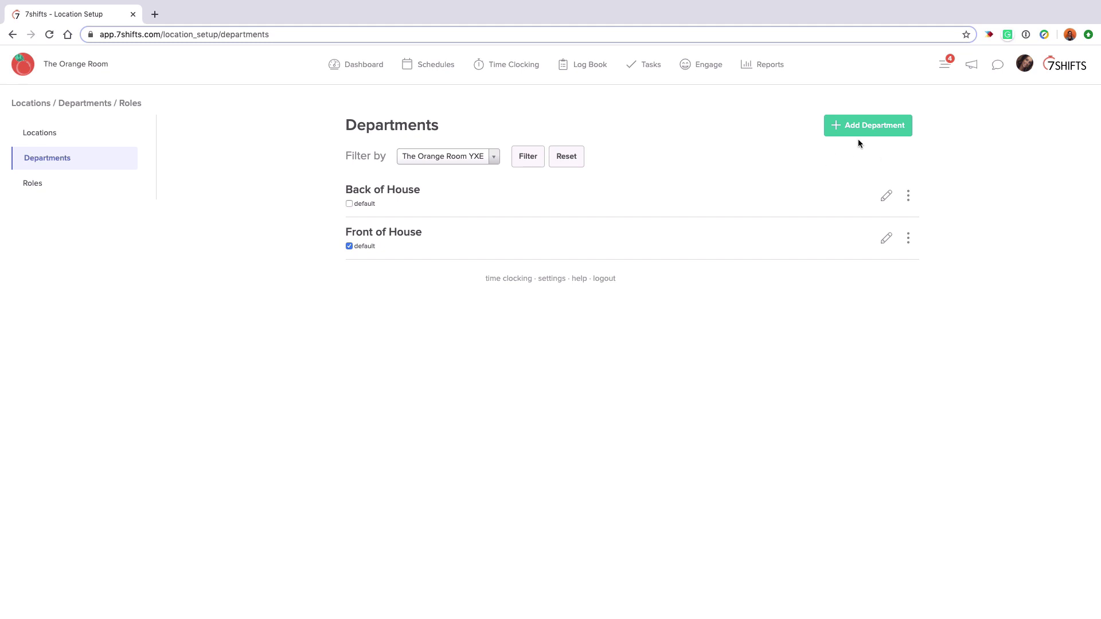
- Show only the Front of House roles on the Roles page
left_click(51, 183)
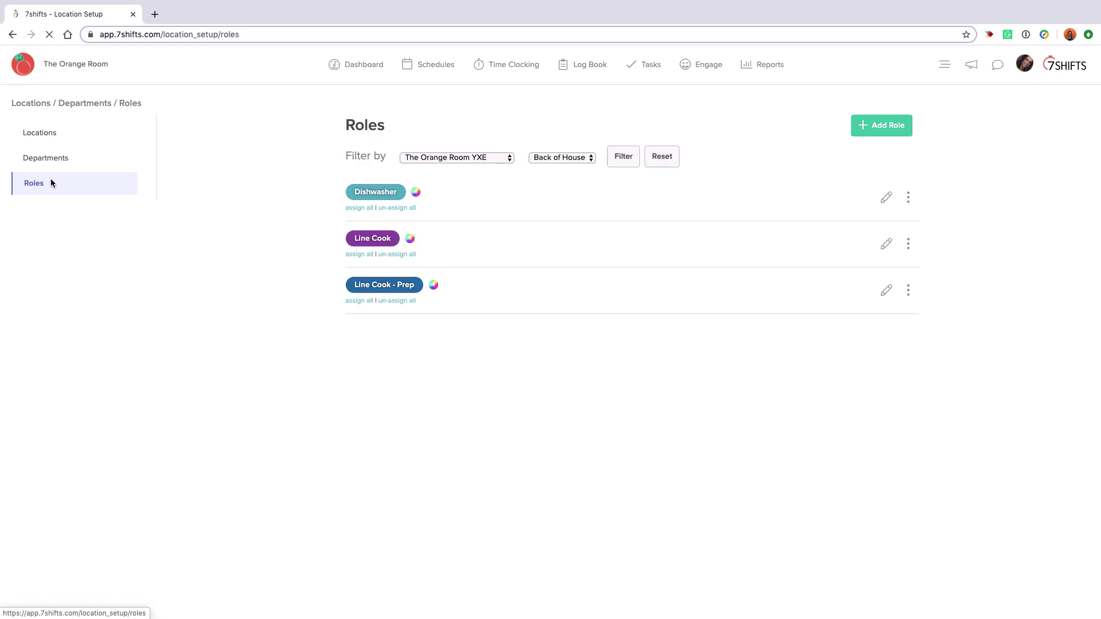
left_click(579, 160)
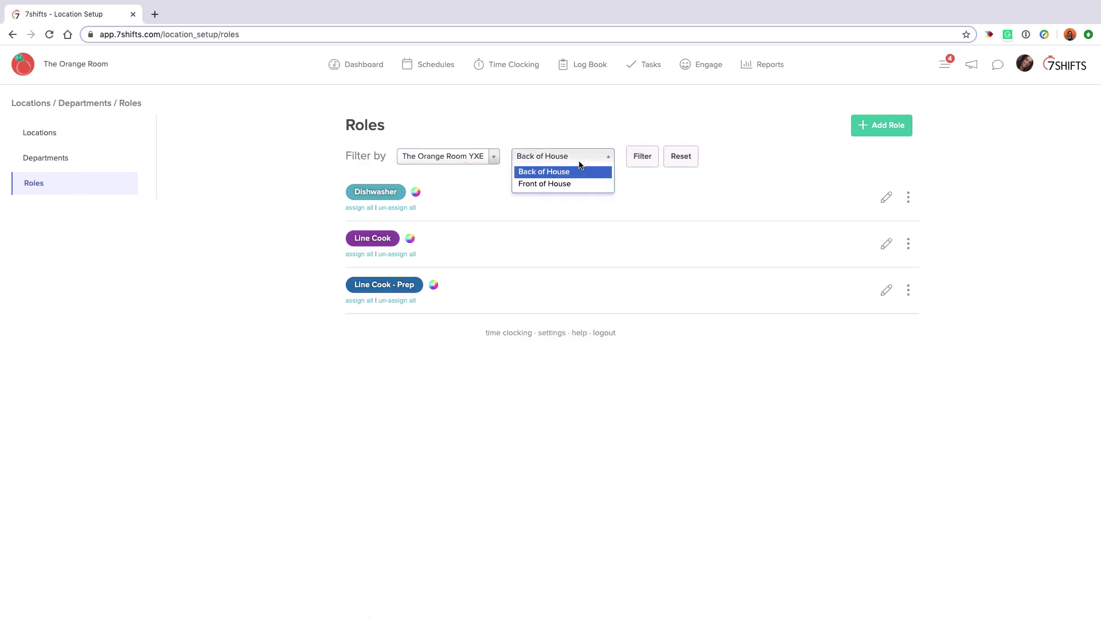
left_click(580, 182)
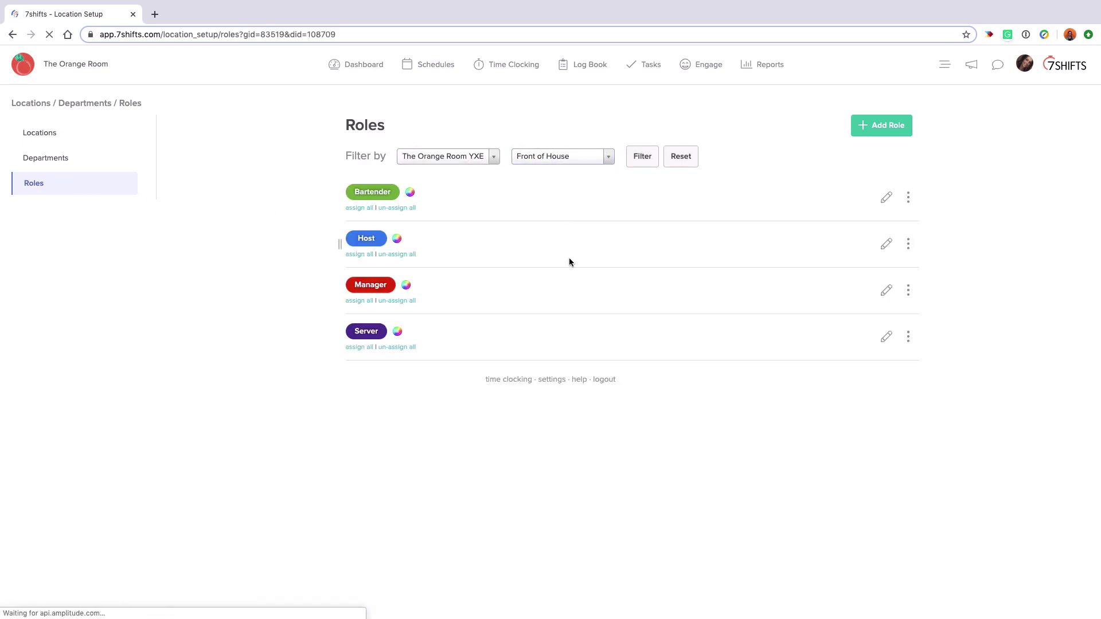
- Rename the Server role's Station 2 to 'Group Room', save, and go to Schedules
left_click(888, 338)
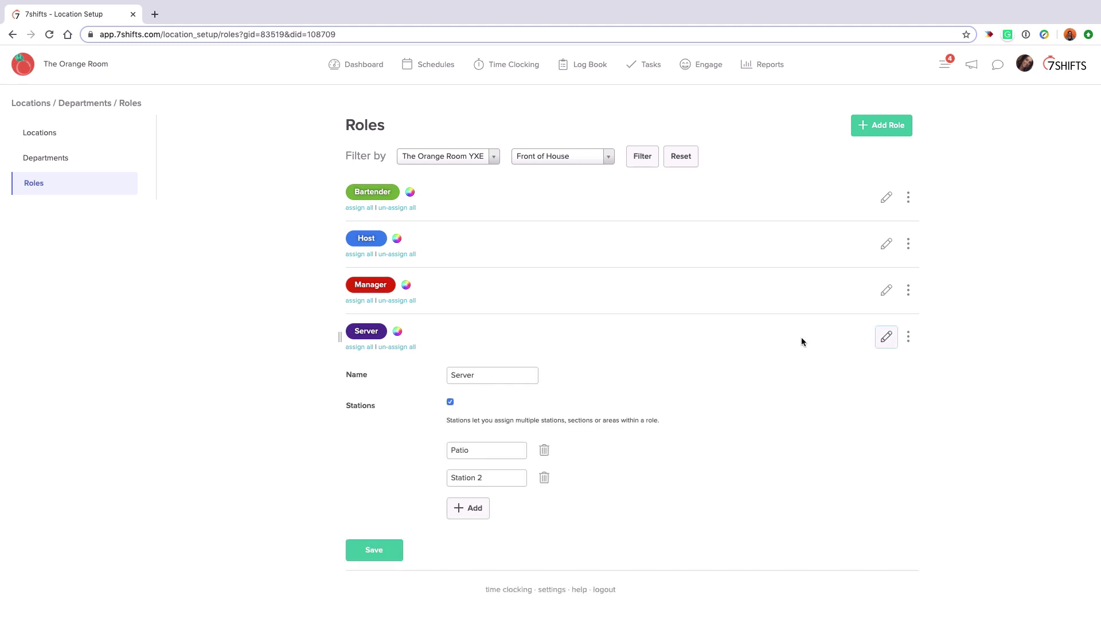
left_click_drag(505, 478, 449, 480)
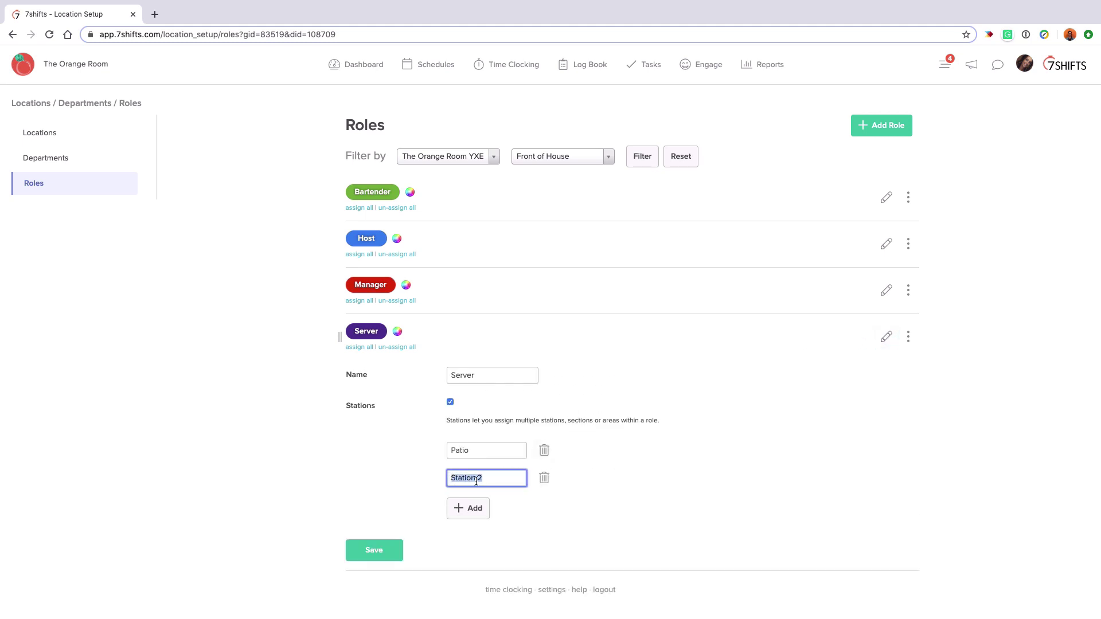
type("Group Room")
left_click(371, 551)
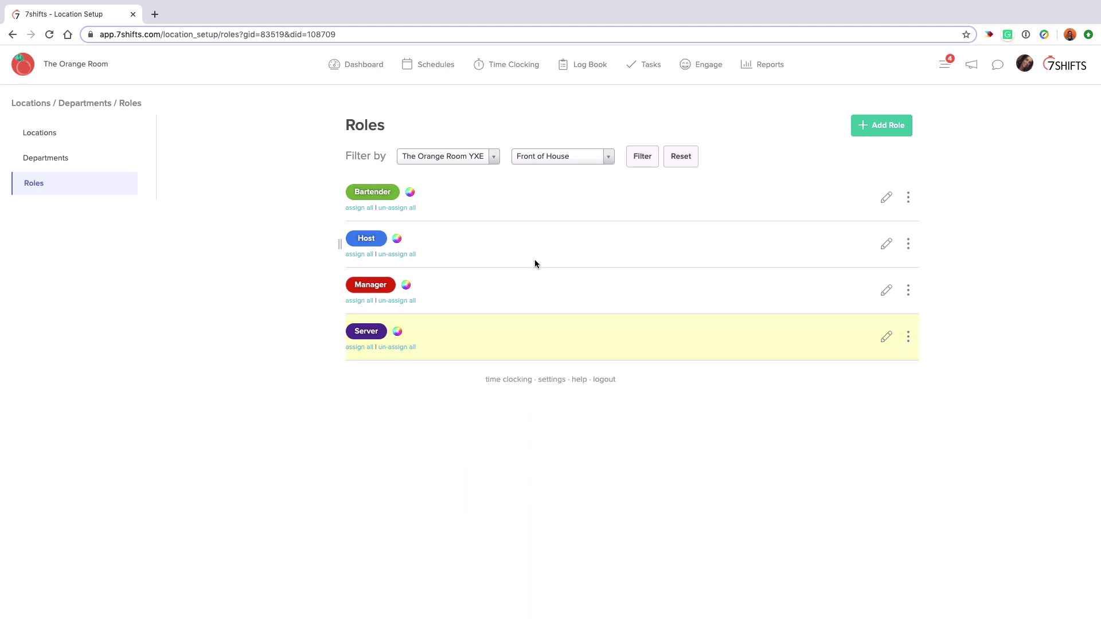
left_click(445, 71)
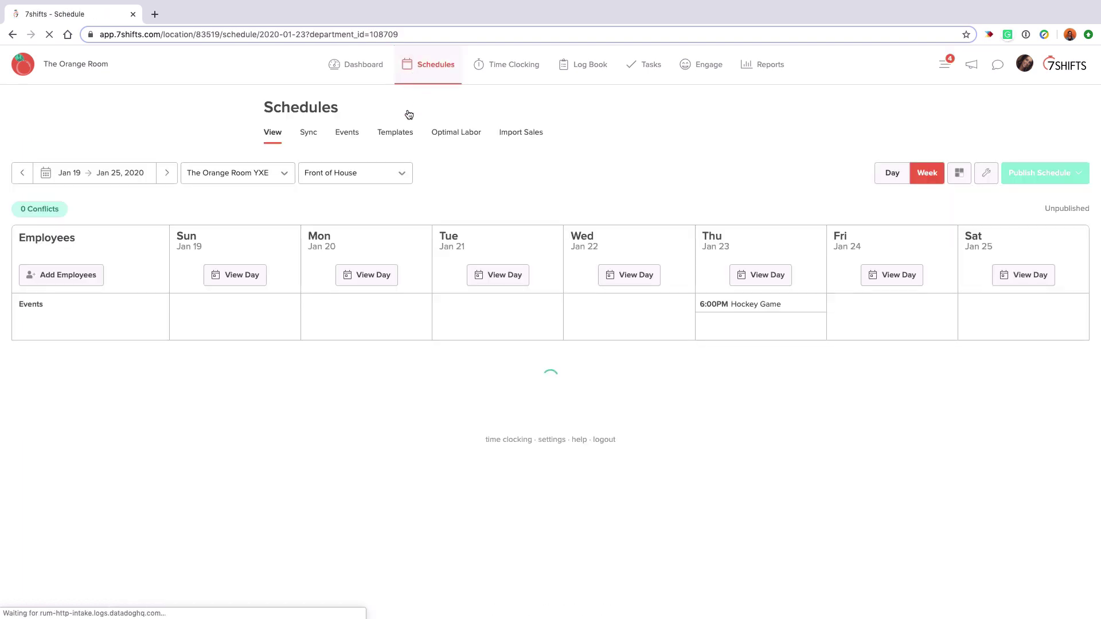
- Browse the Front of House schedule and location/department lists, keeping Front of House, then open Add-ons
scroll(424, 240, "down", 3)
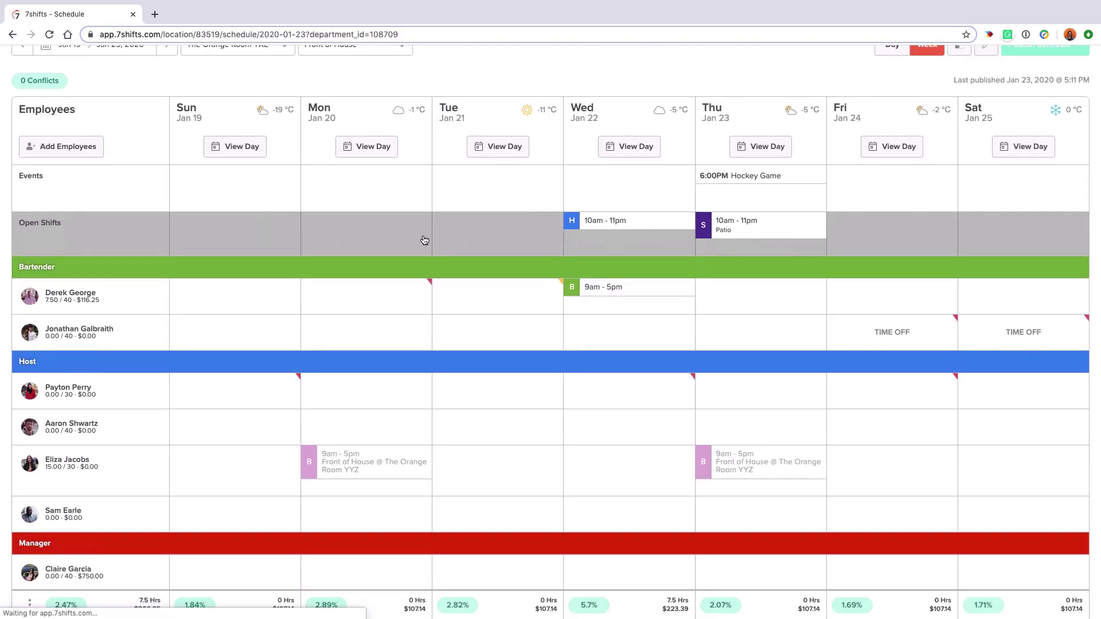
scroll(424, 239, "down", 5)
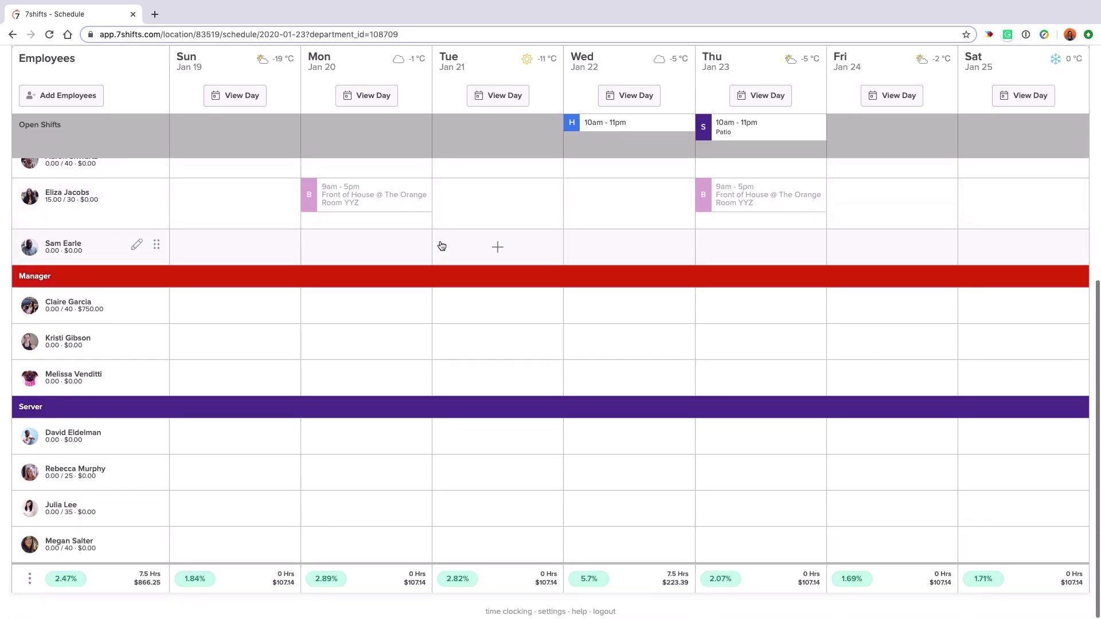
scroll(440, 245, "up", 7)
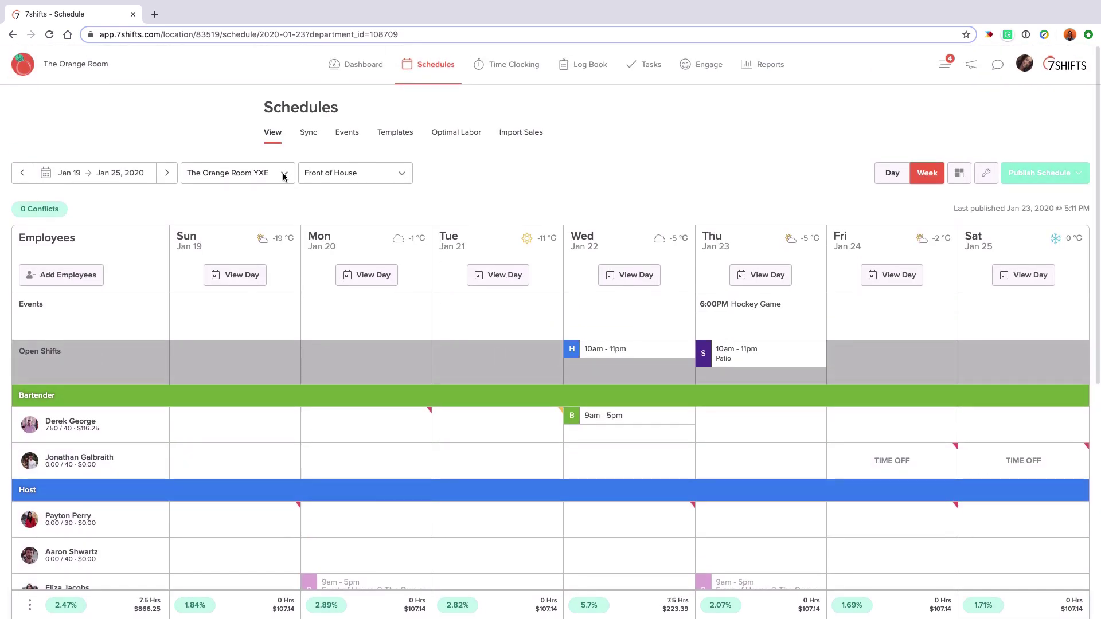
left_click(283, 175)
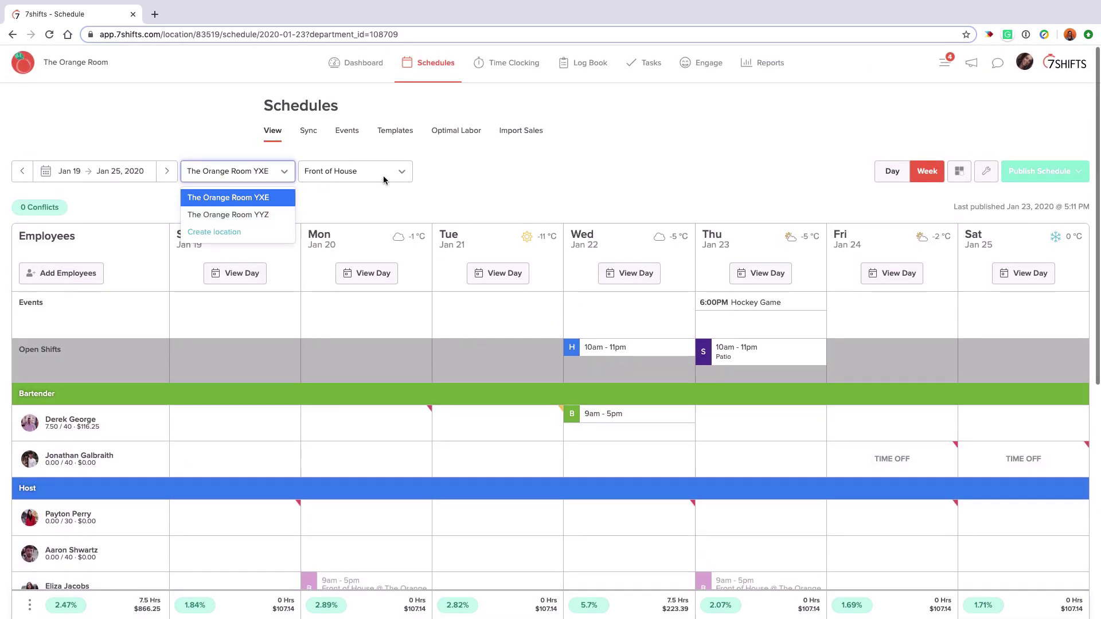
left_click(383, 176)
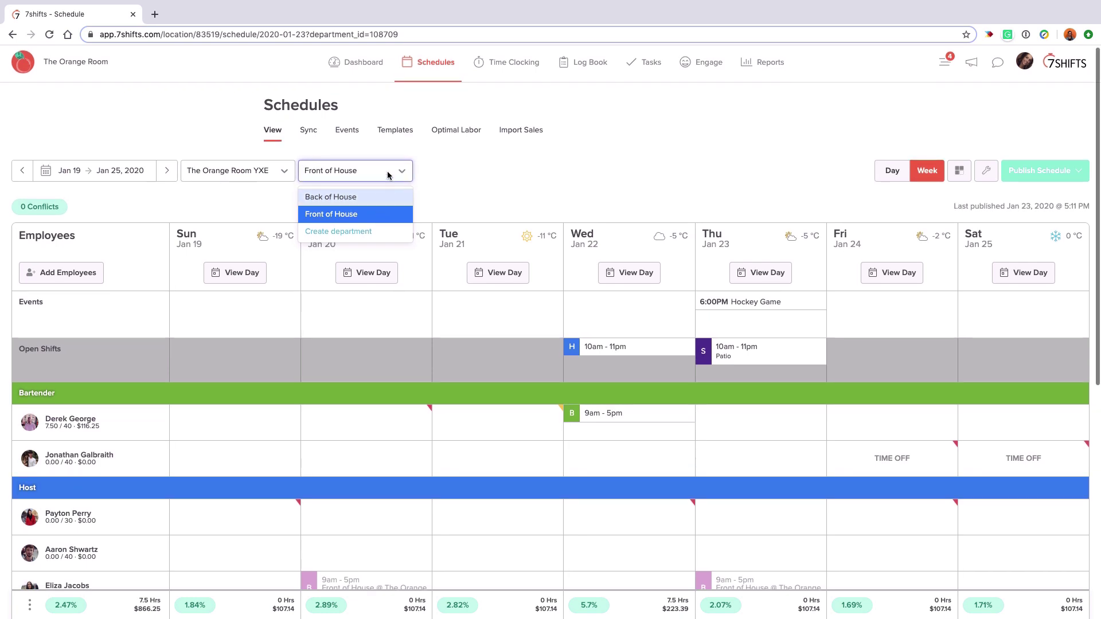
left_click(387, 171)
scroll(364, 173, "down", 1)
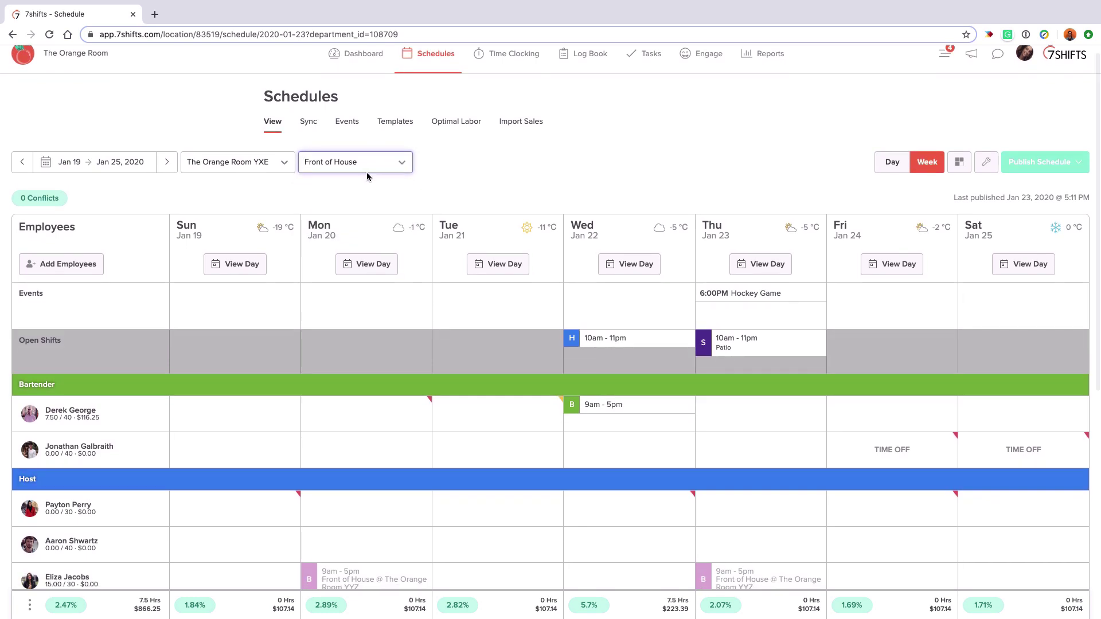
scroll(487, 170, "up", 1)
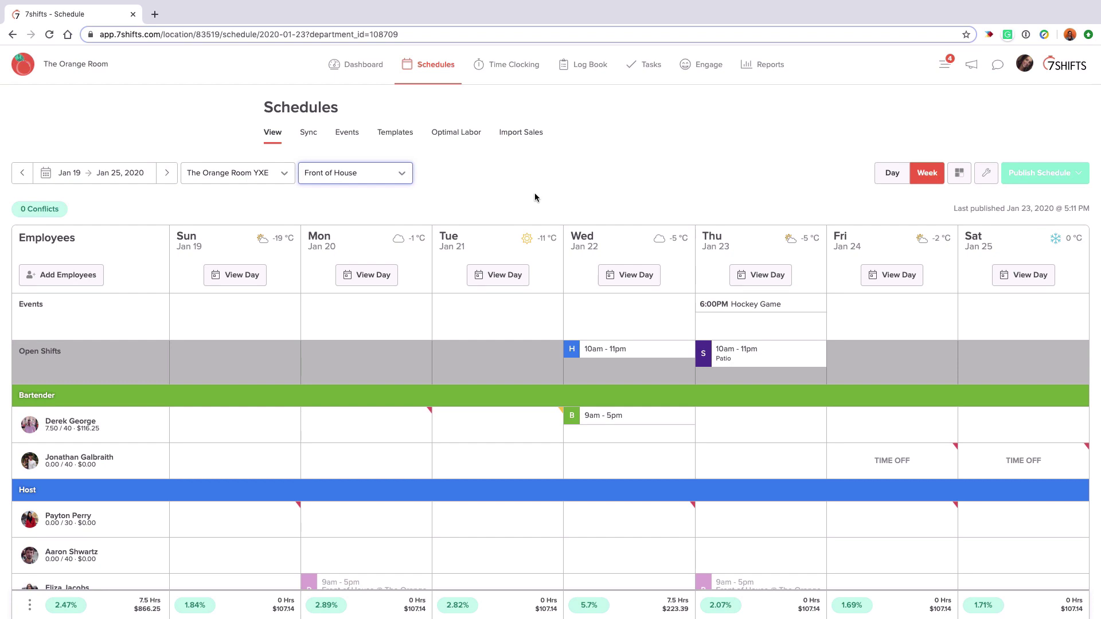
scroll(577, 190, "down", 1)
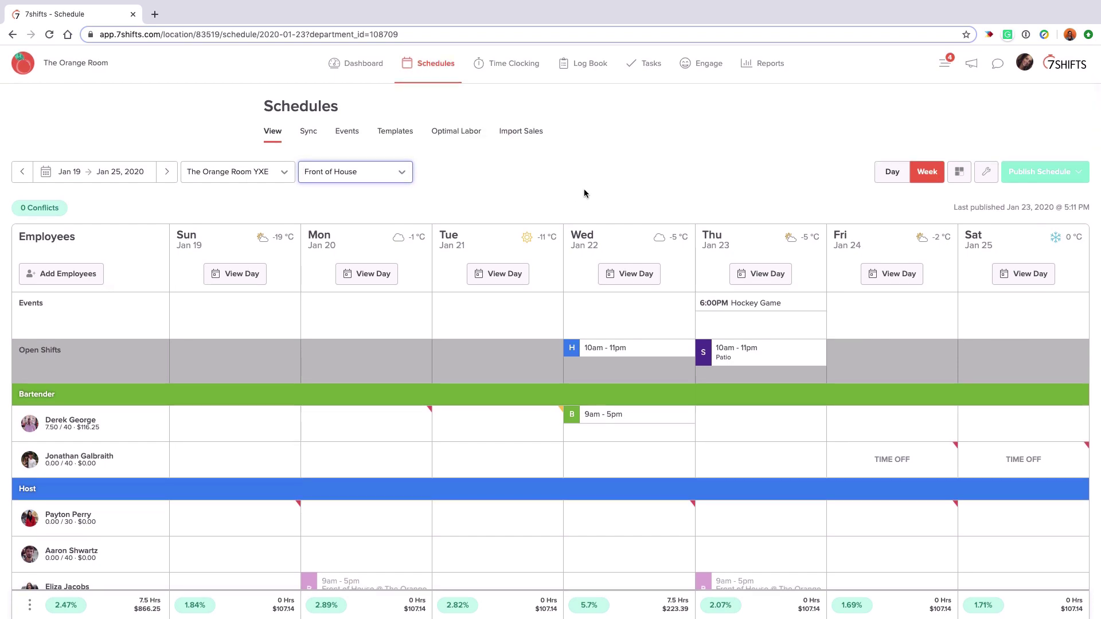
scroll(590, 190, "down", 1)
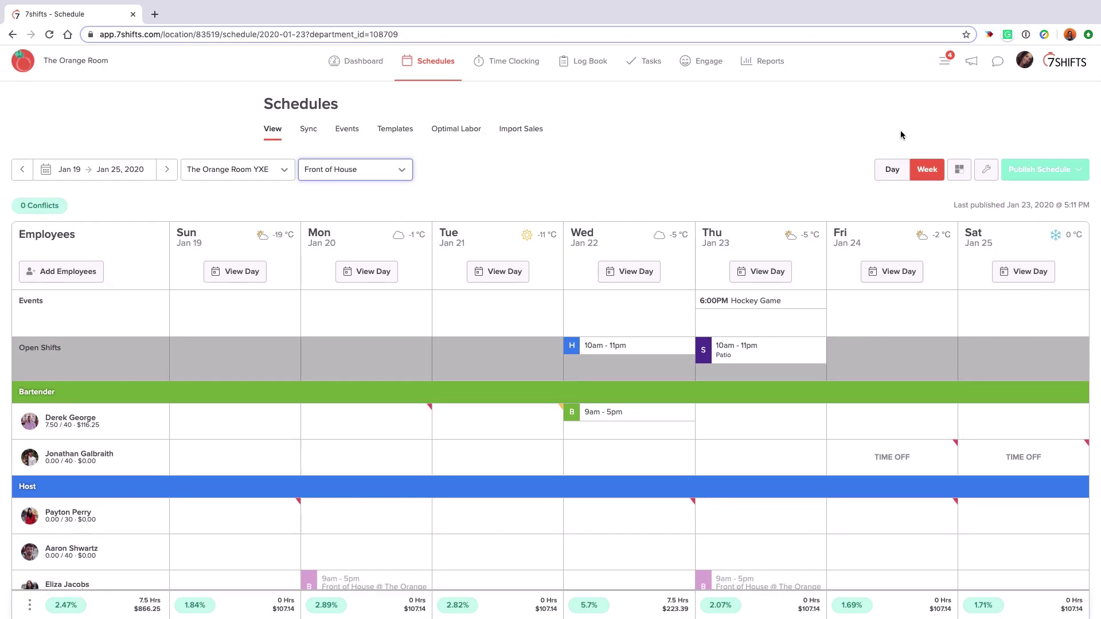
left_click(1077, 59)
left_click(1014, 164)
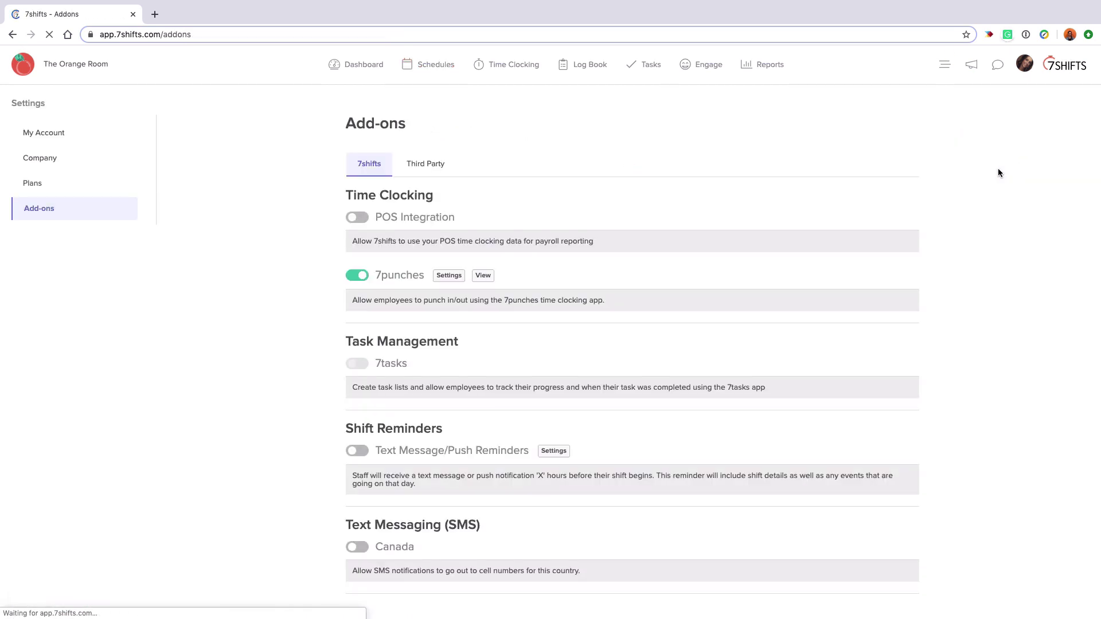
left_click(427, 163)
left_click(540, 203)
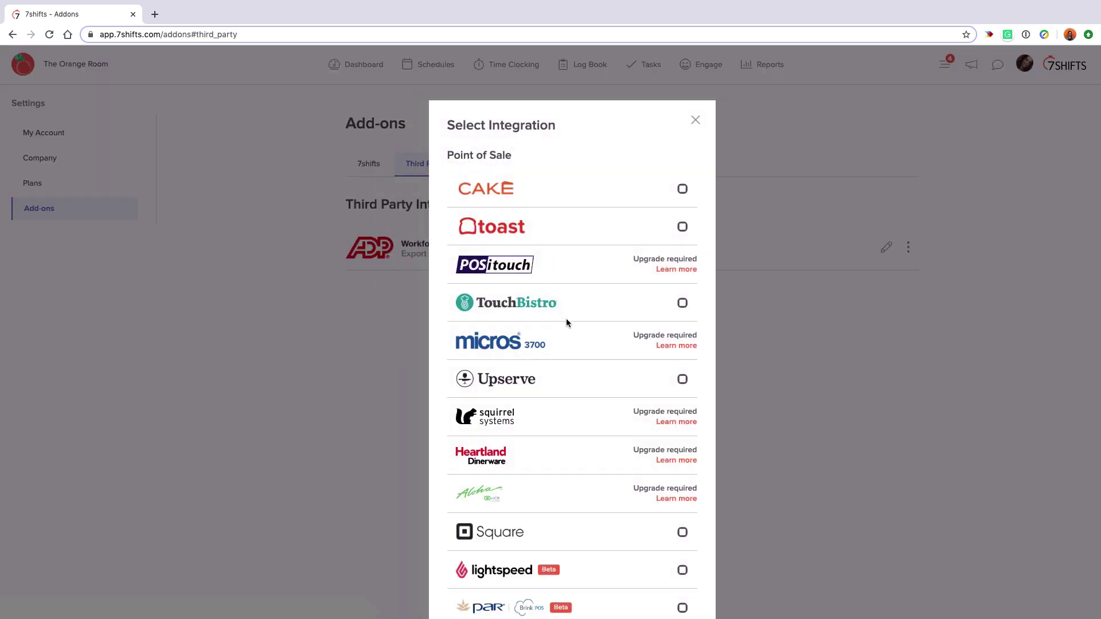
scroll(577, 389, "down", 5)
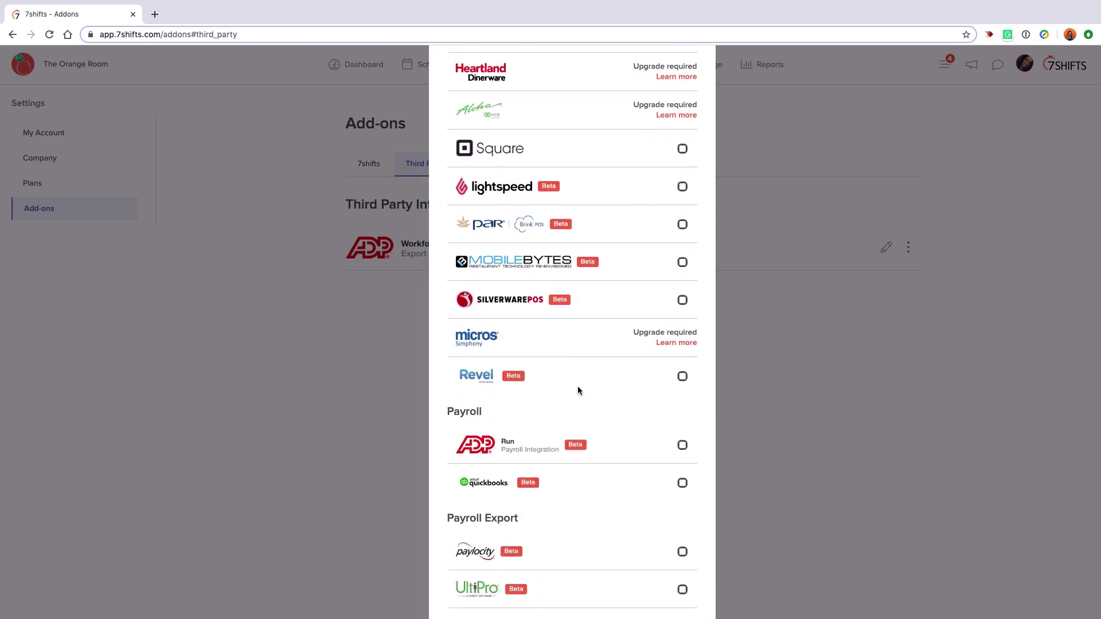
scroll(580, 385, "up", 8)
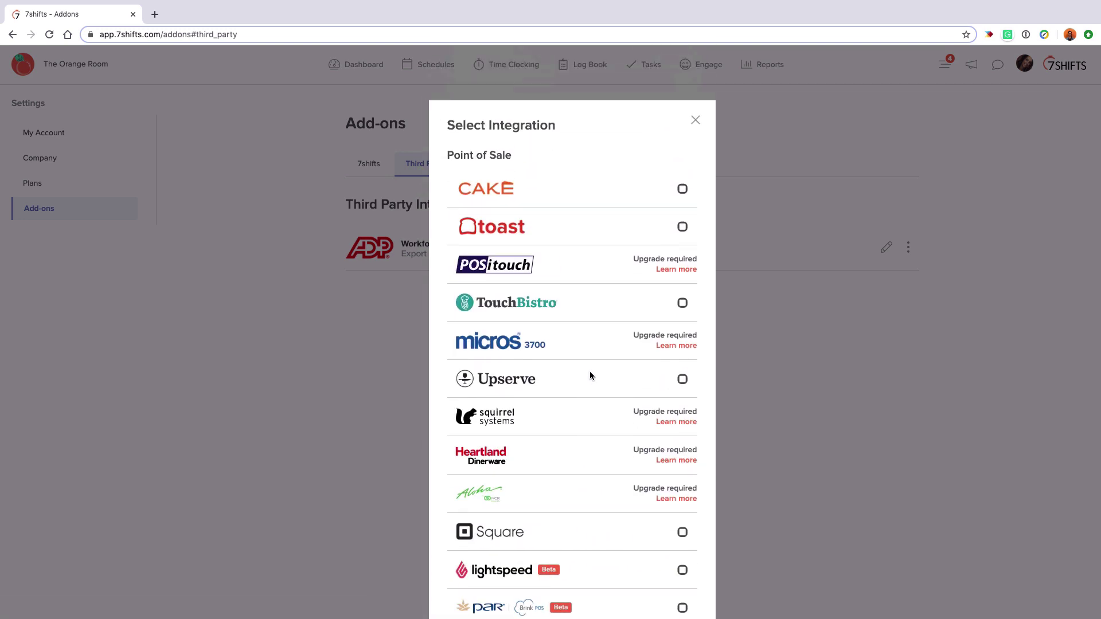
left_click(696, 118)
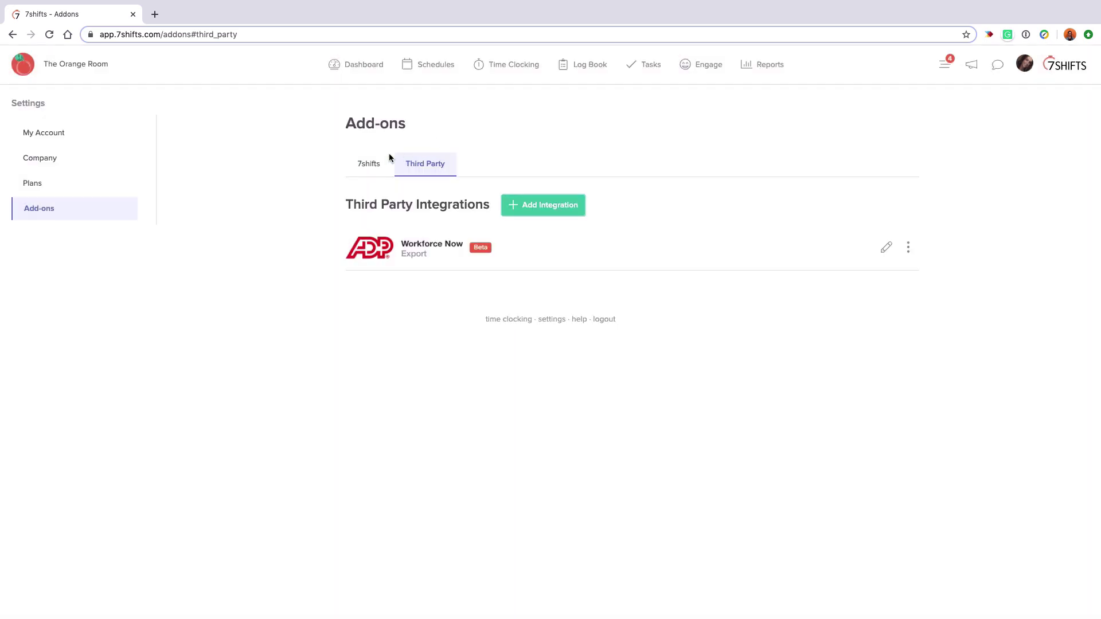
left_click(361, 166)
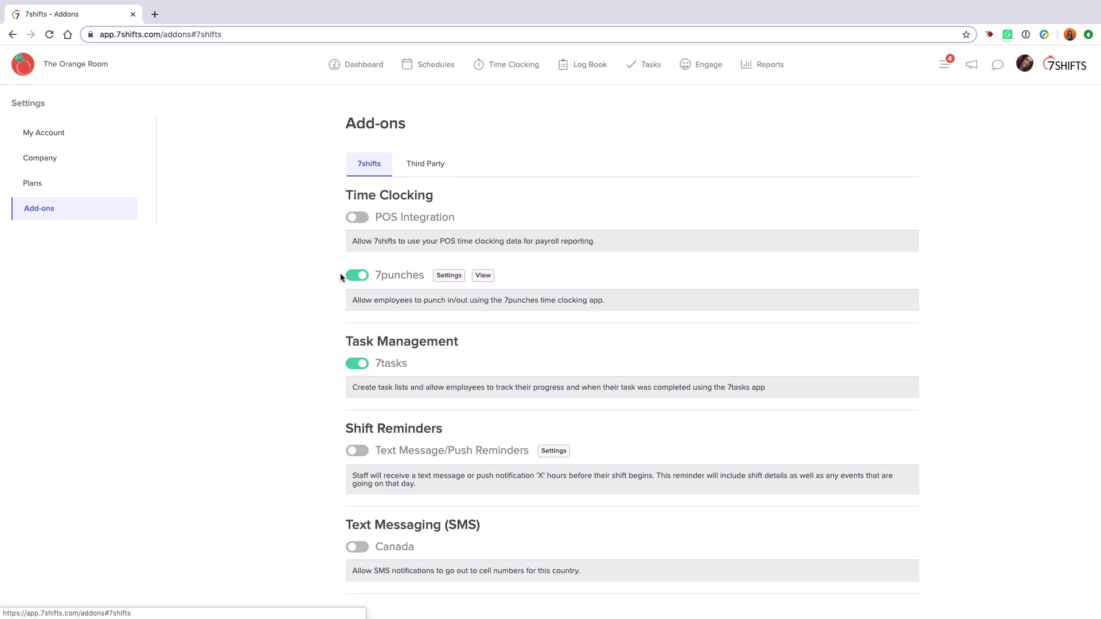
- Expand and collapse the 7punches settings, then open the staff requests menu
left_click(449, 275)
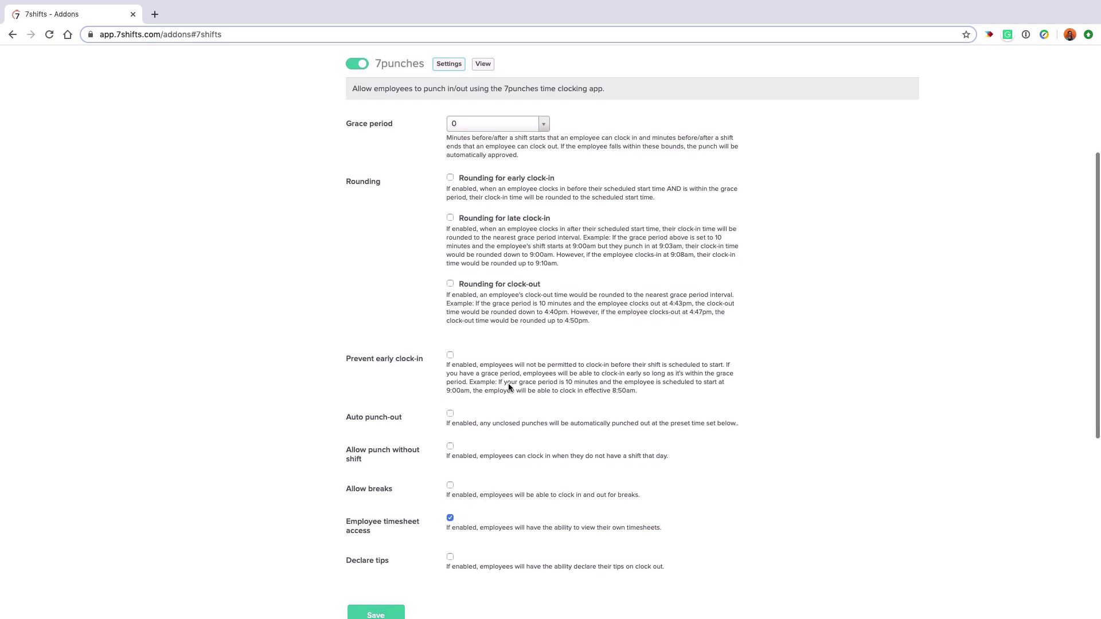
left_click(450, 64)
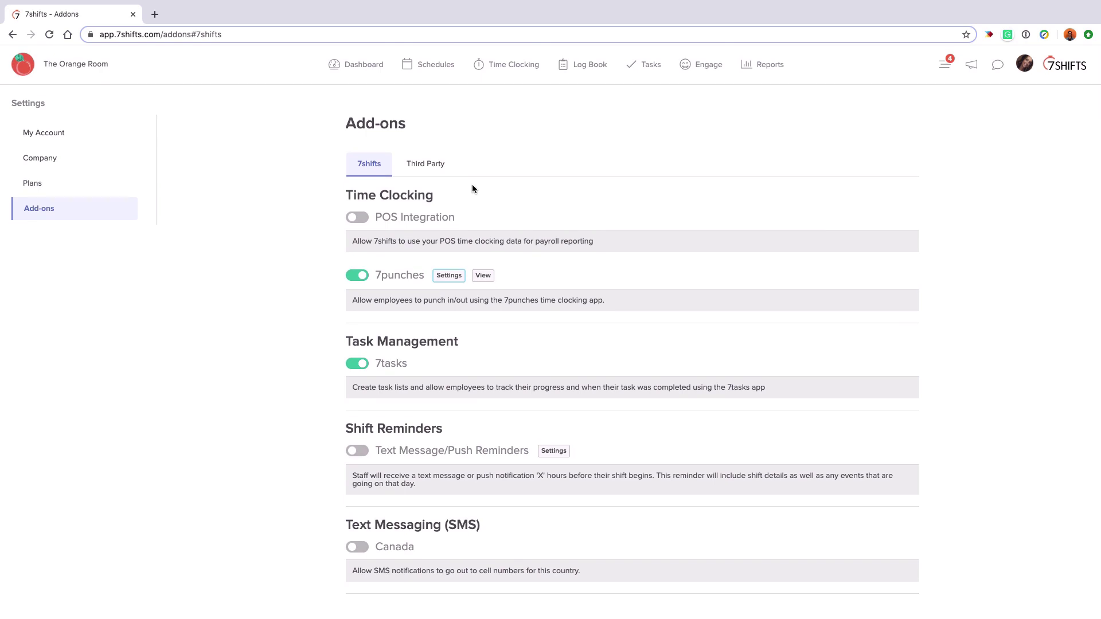
left_click(945, 65)
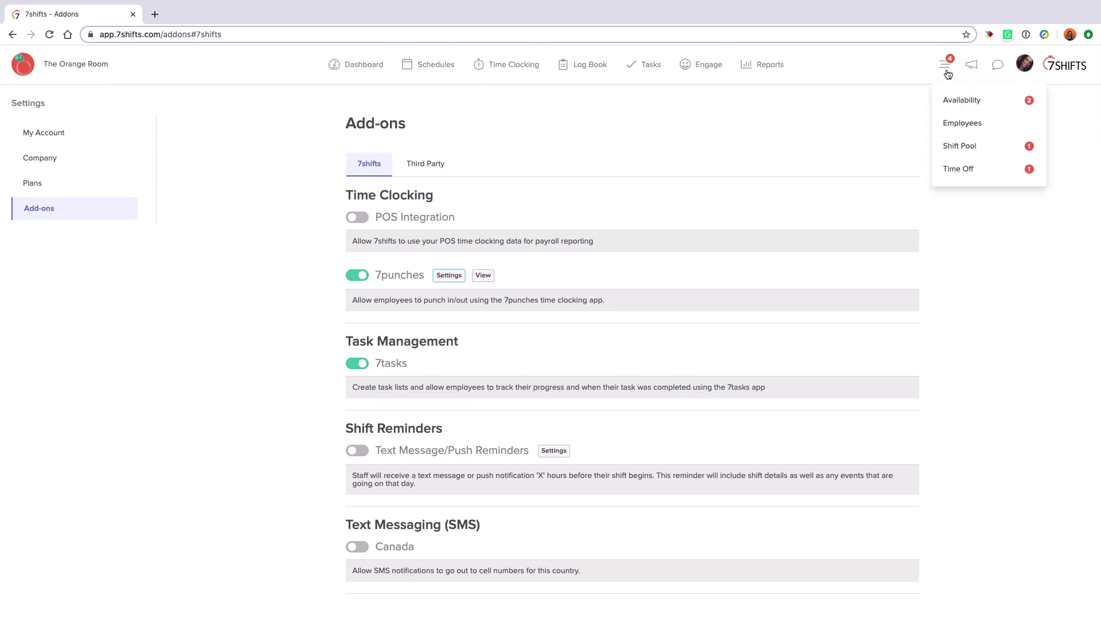
- Go to Employees, glance at the import page, then open the second employee's edit form
mouse_move(954, 57)
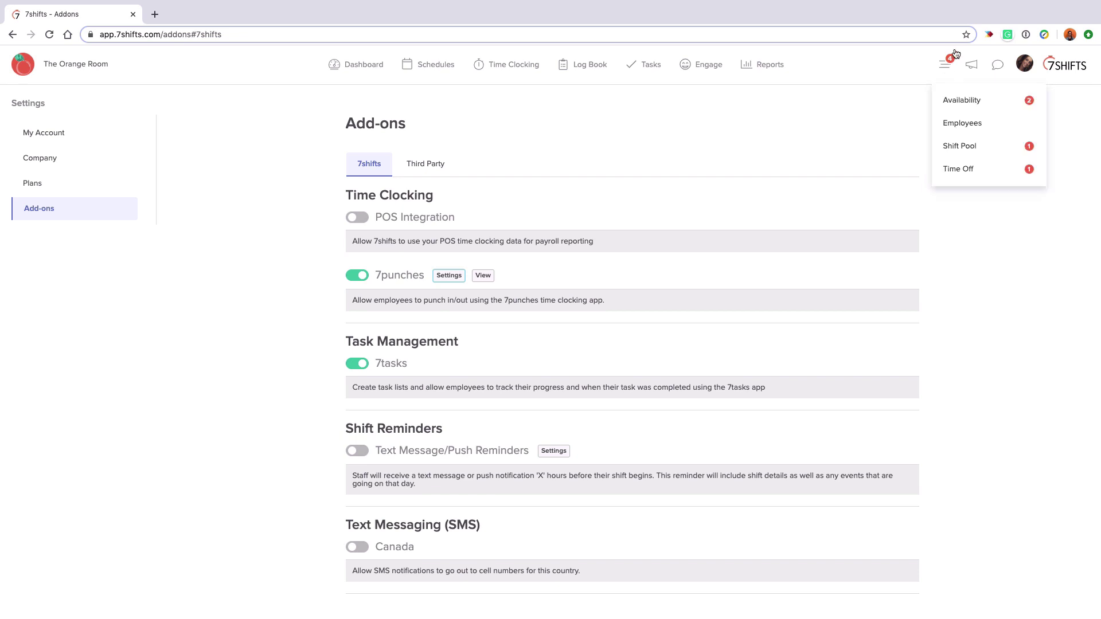
left_click(989, 125)
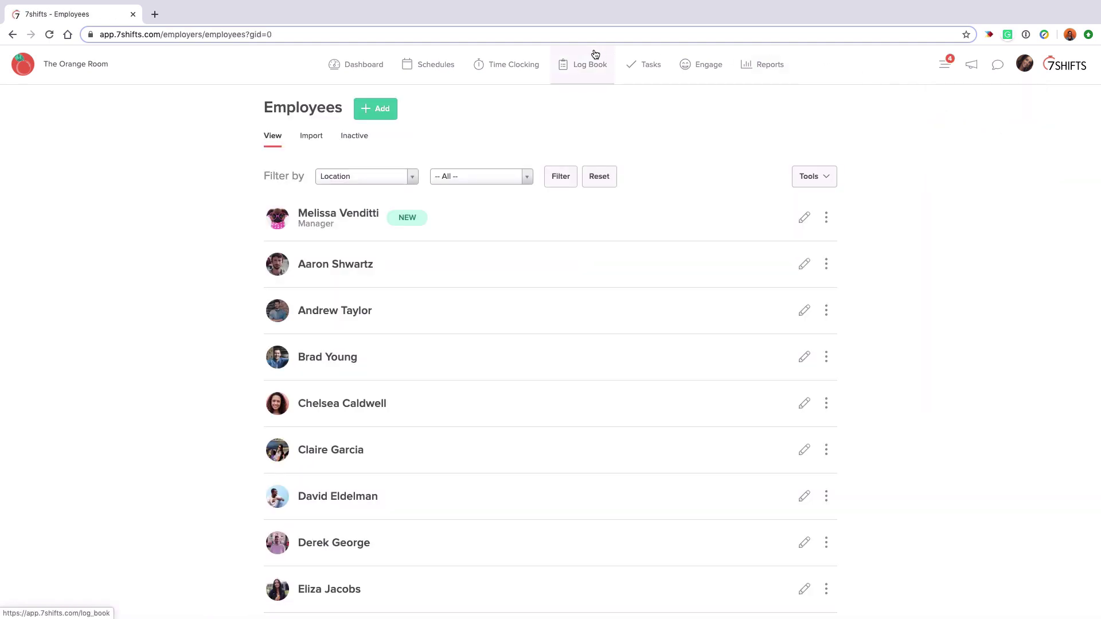
left_click(312, 136)
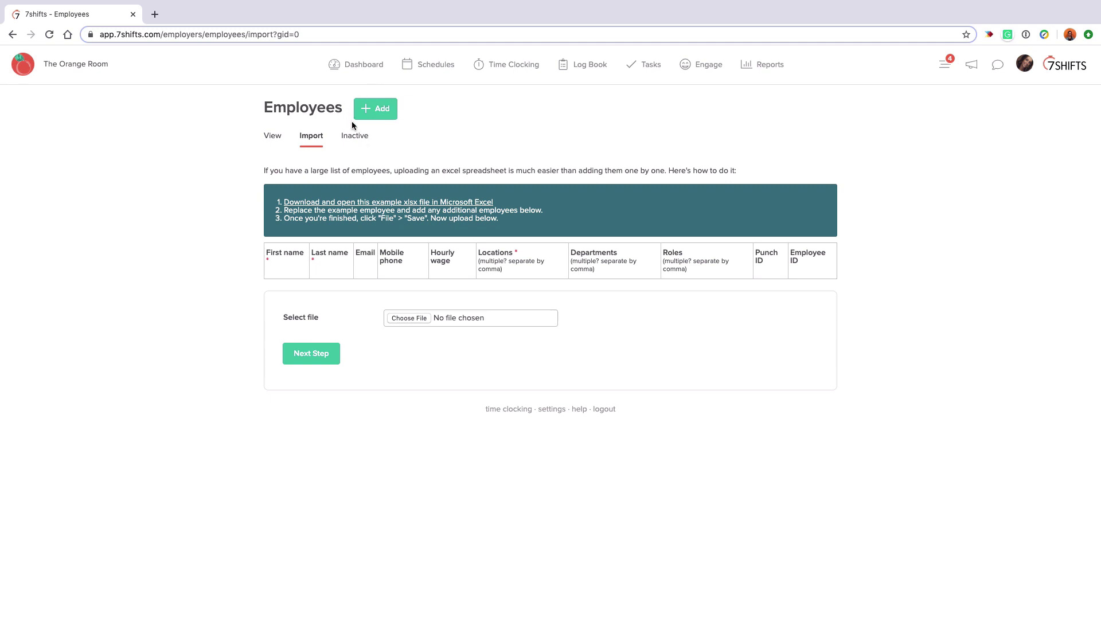
left_click(273, 138)
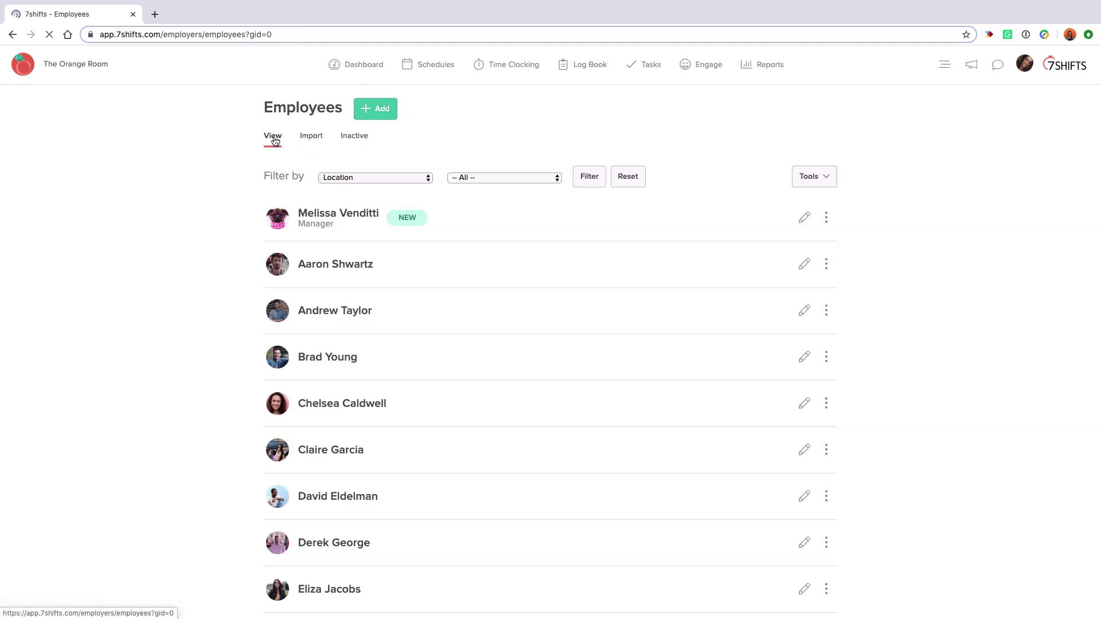
left_click(343, 269)
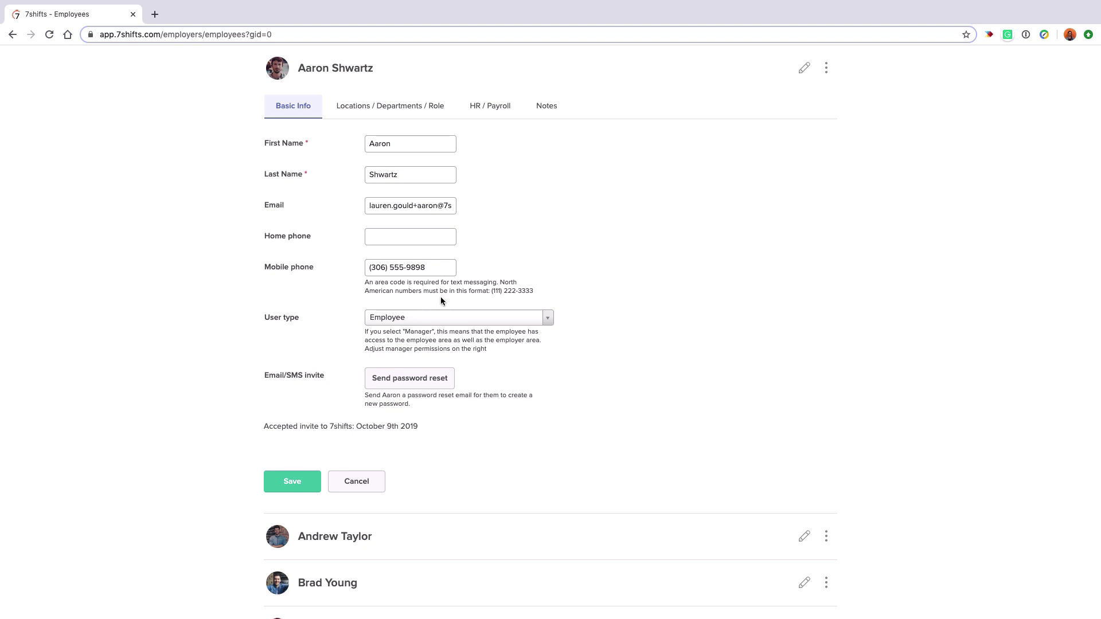
- Make the employee a Manager with manage schedules, delete schedules and add employees permissions
left_click(537, 318)
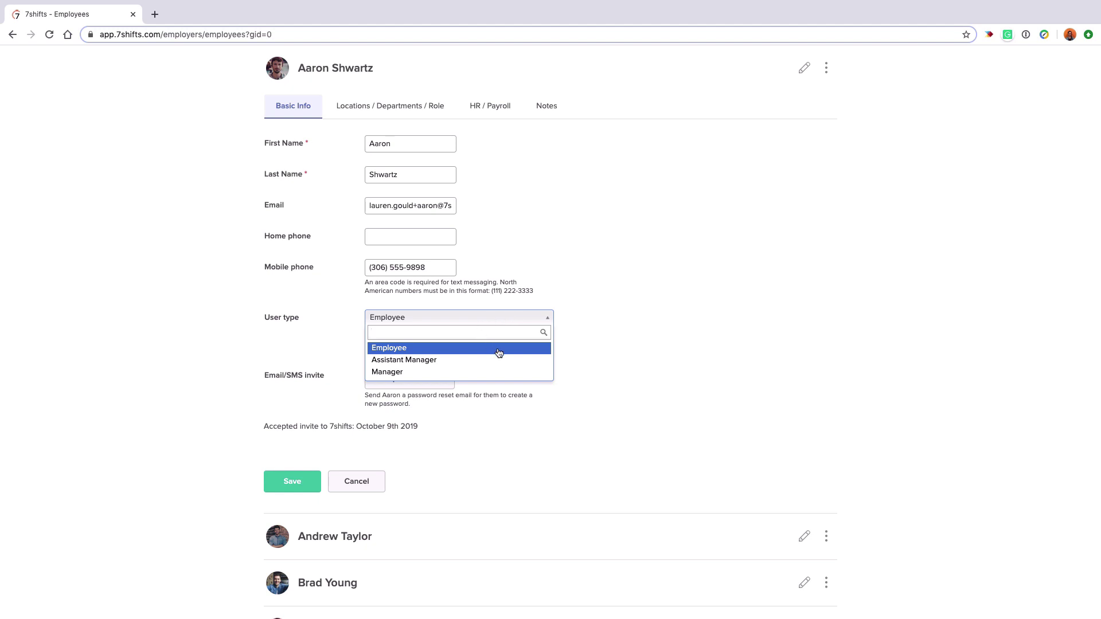
scroll(518, 358, "up", 1)
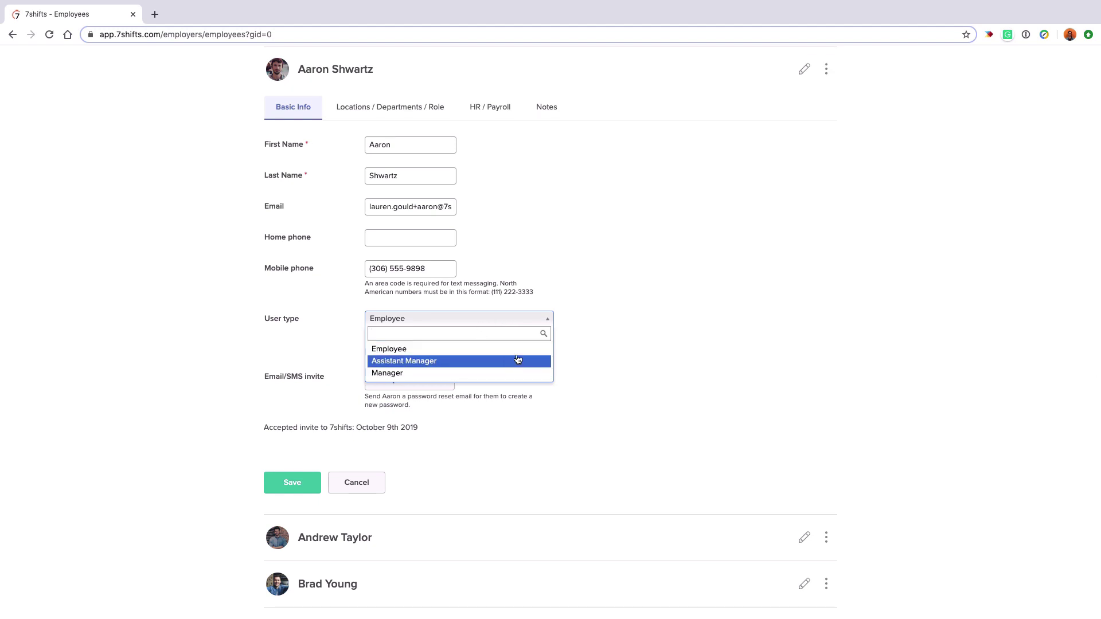
scroll(511, 356, "up", 1)
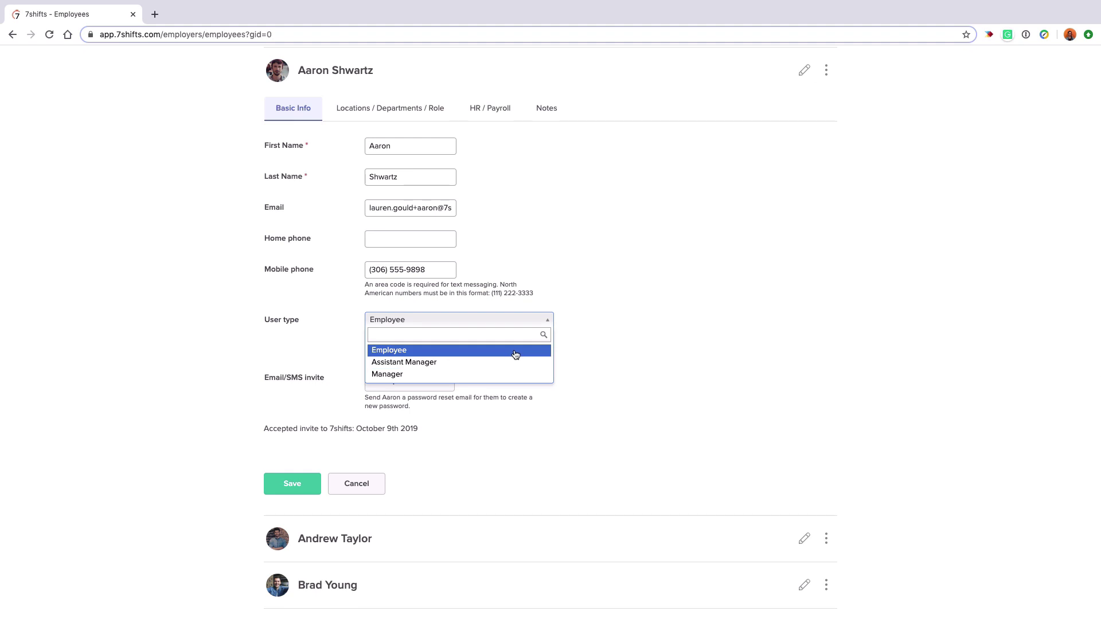
left_click(512, 374)
scroll(516, 370, "down", 1)
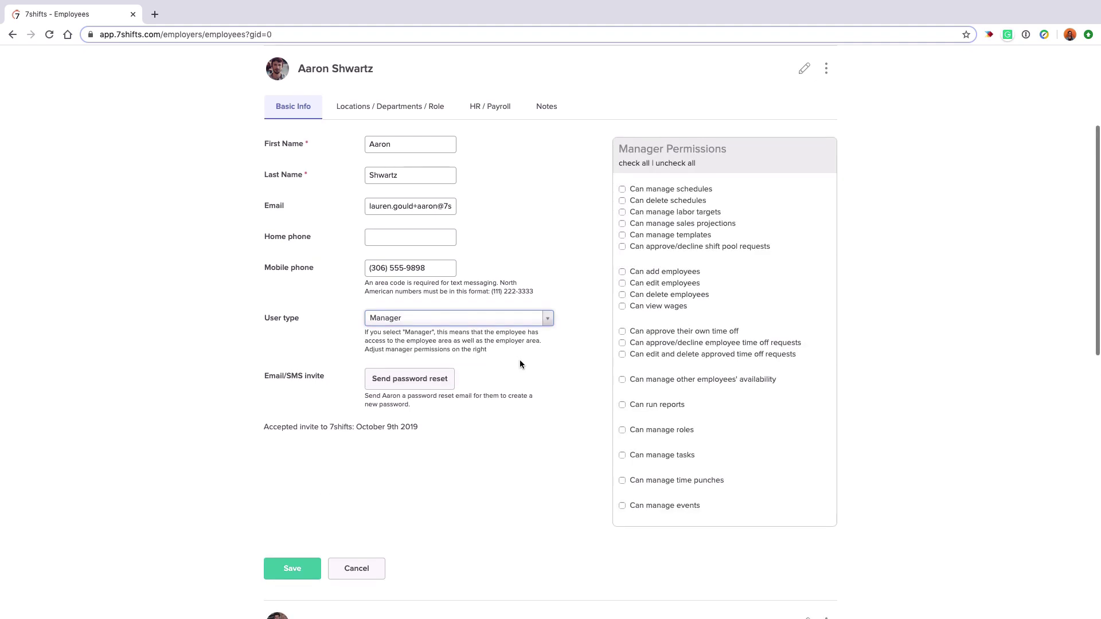
scroll(623, 190, "up", 1)
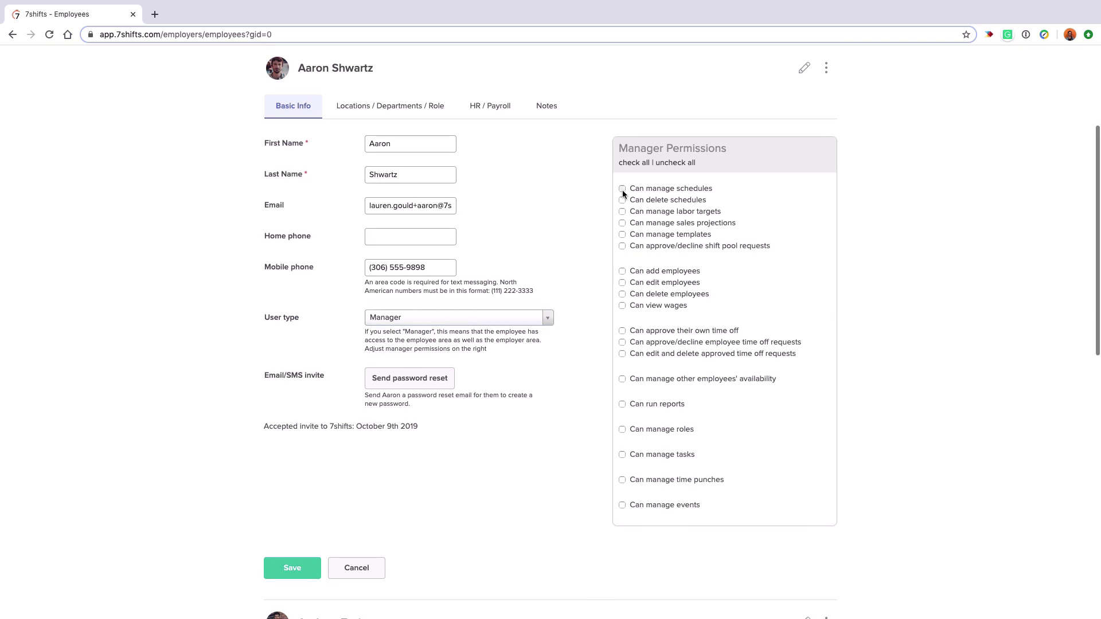
left_click(622, 190)
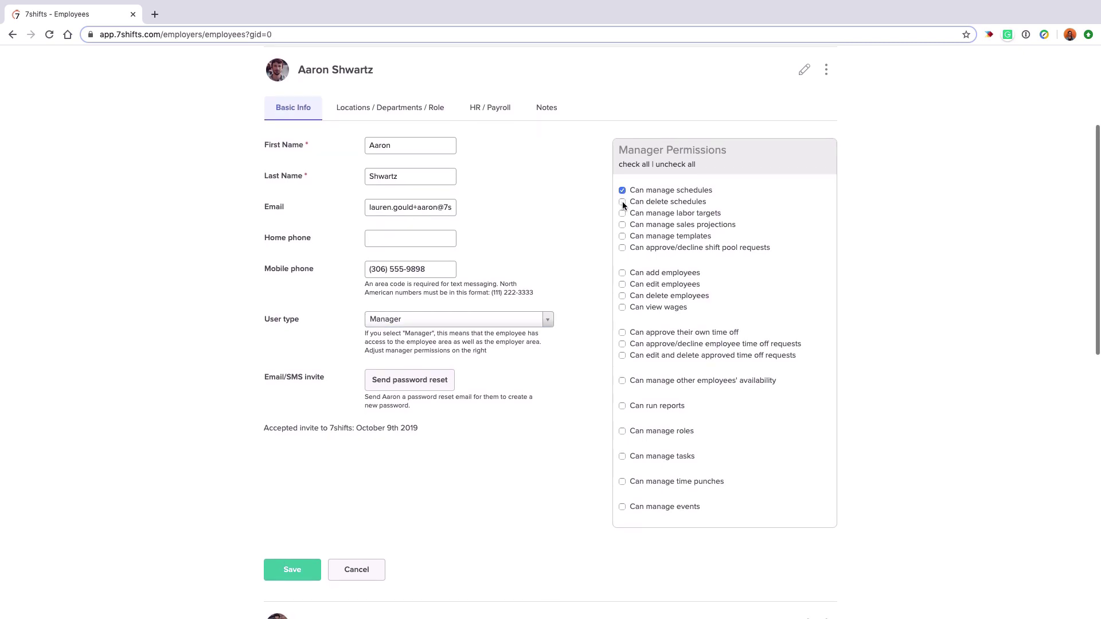
scroll(622, 202, "down", 1)
left_click(622, 201)
left_click(622, 272)
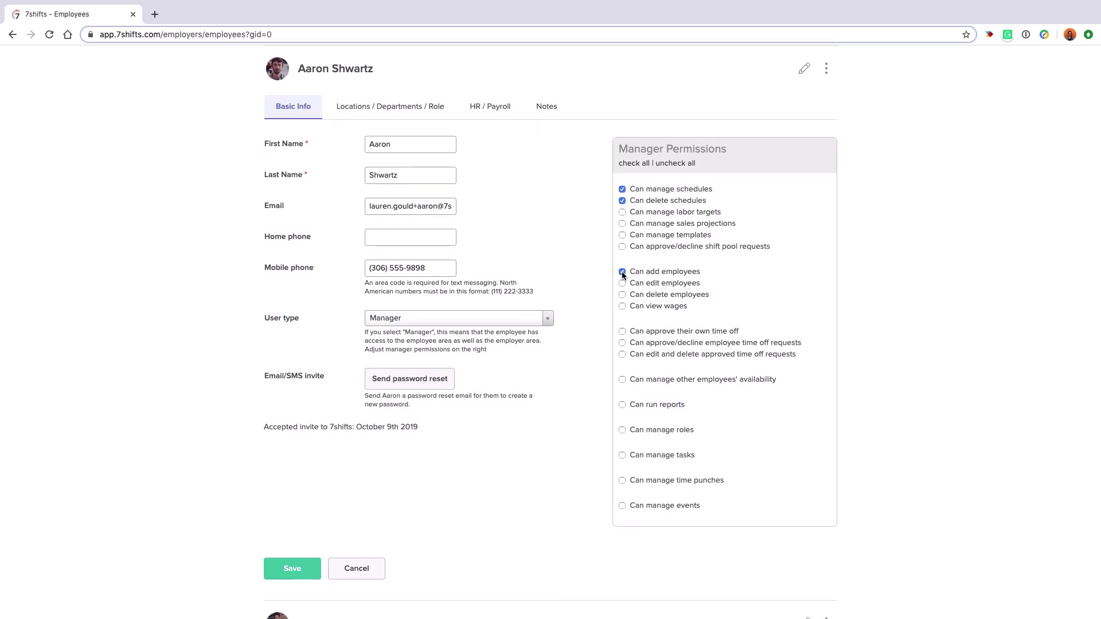
scroll(620, 275, "up", 1)
- Revert the user type to Employee and show the Locations / Departments / Role tab
left_click(531, 322)
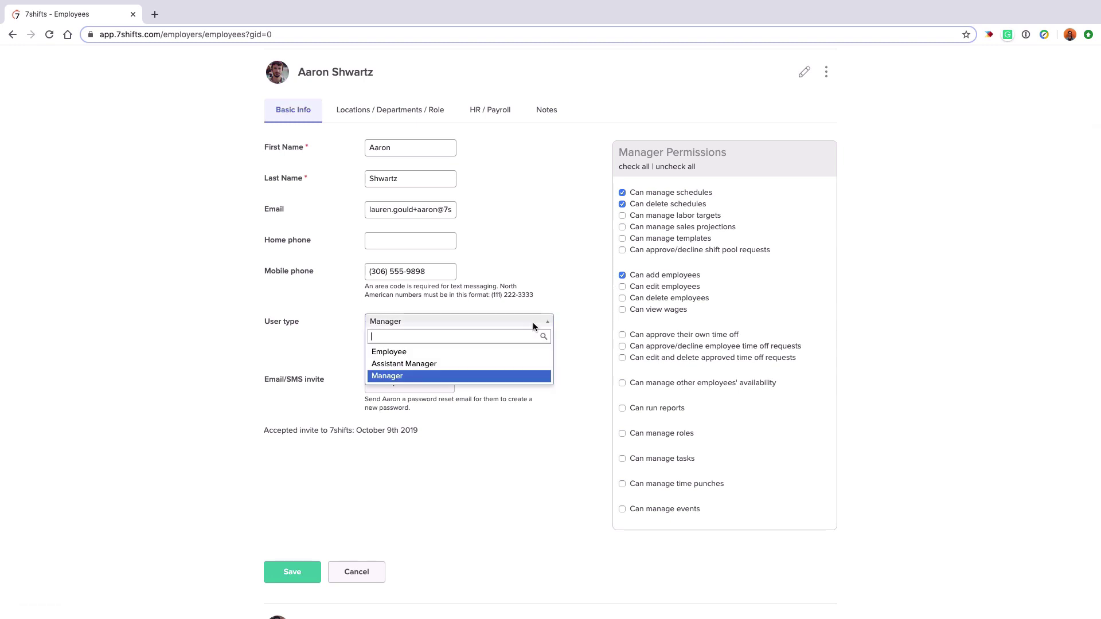
left_click(542, 353)
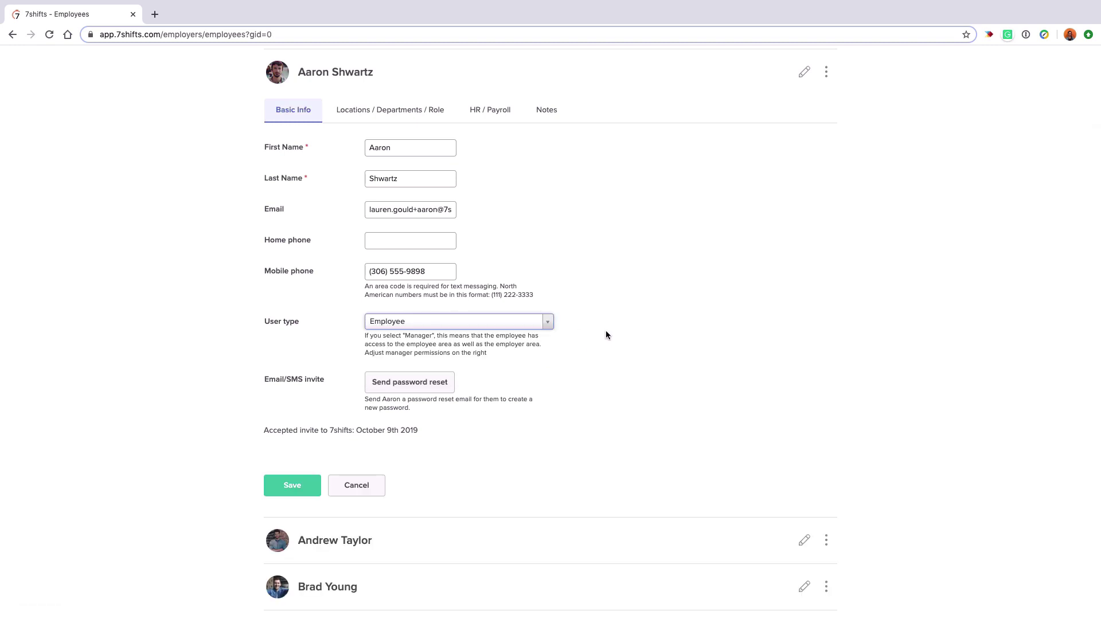
left_click(390, 113)
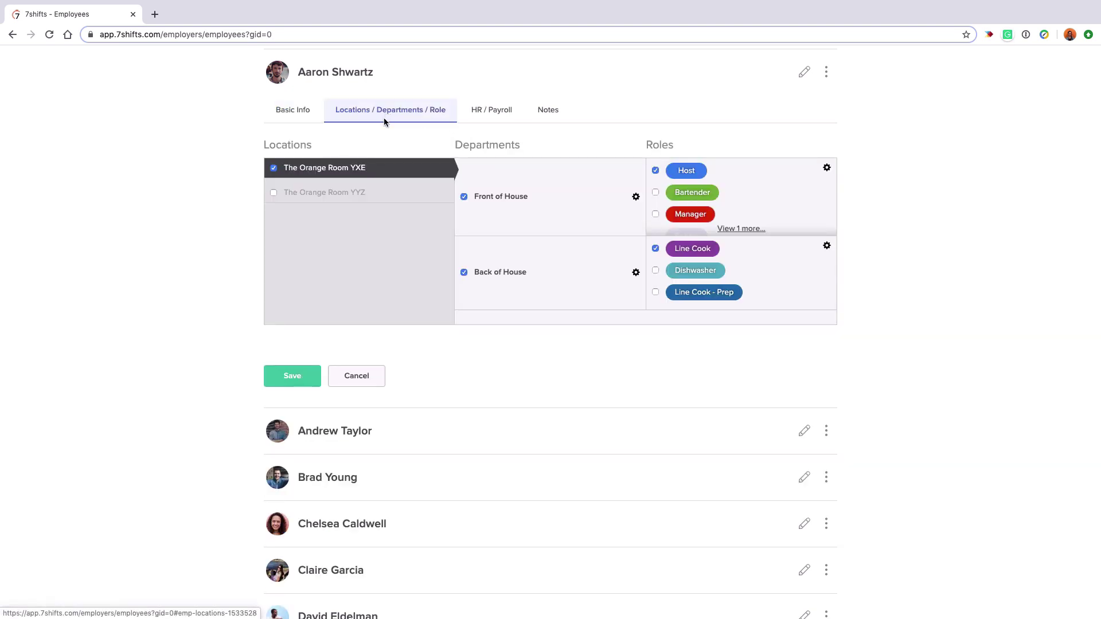
- Toggle Bartender and Front of House off and back on, then view the HR / Payroll details
left_click(656, 192)
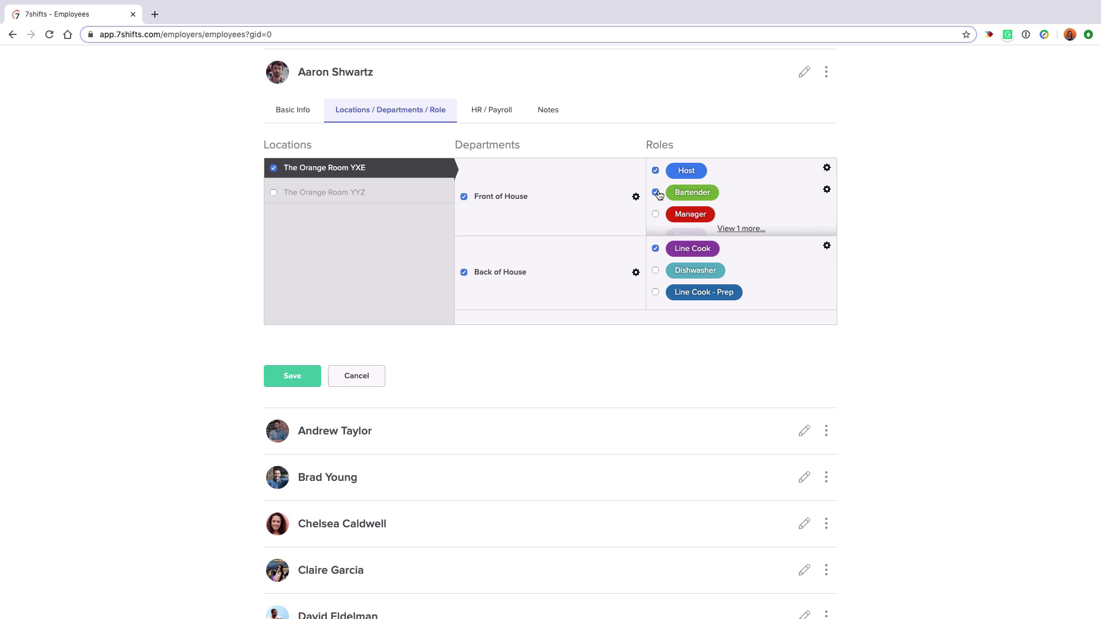
left_click(655, 192)
left_click(635, 197)
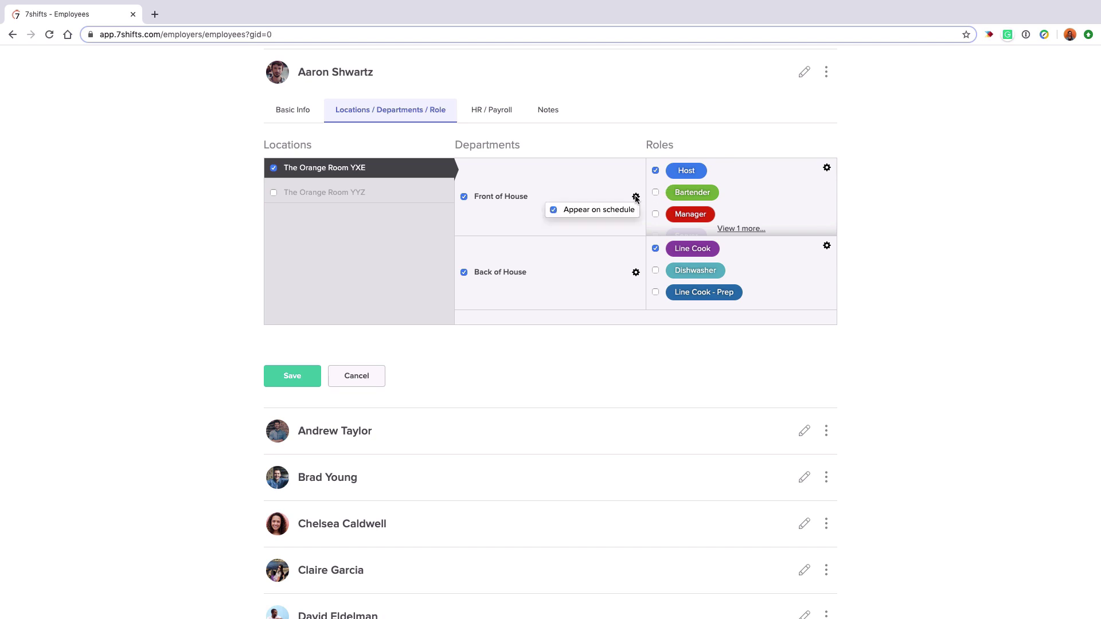
left_click(556, 211)
left_click(556, 210)
right_click(491, 113)
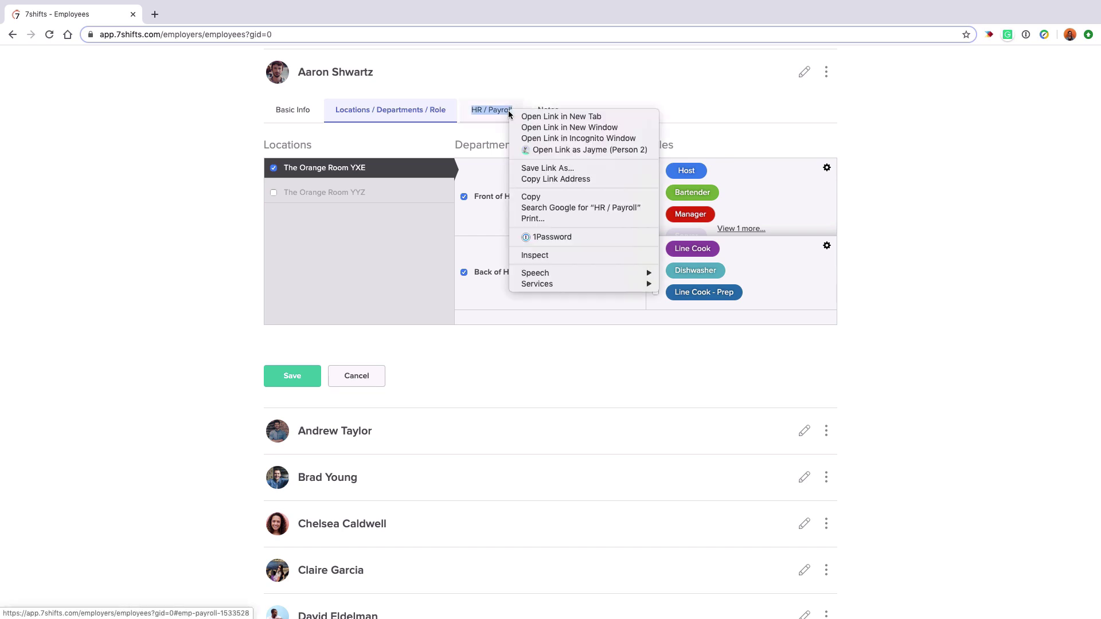
left_click(482, 109)
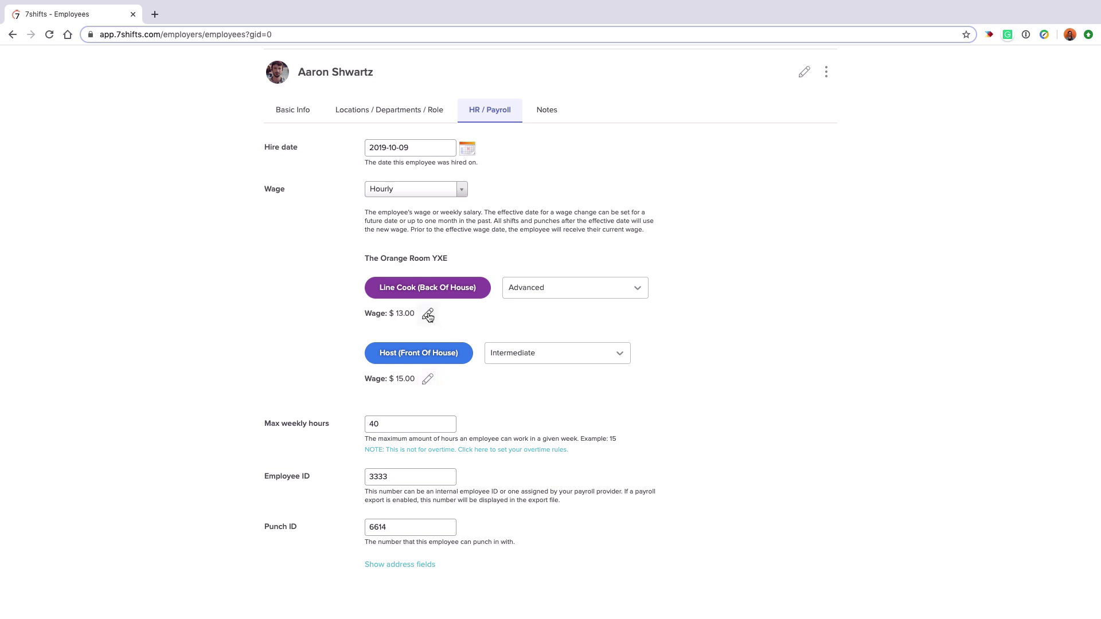
- Start a new wage entry for the Host role, effective 01/23/2020
left_click(429, 378)
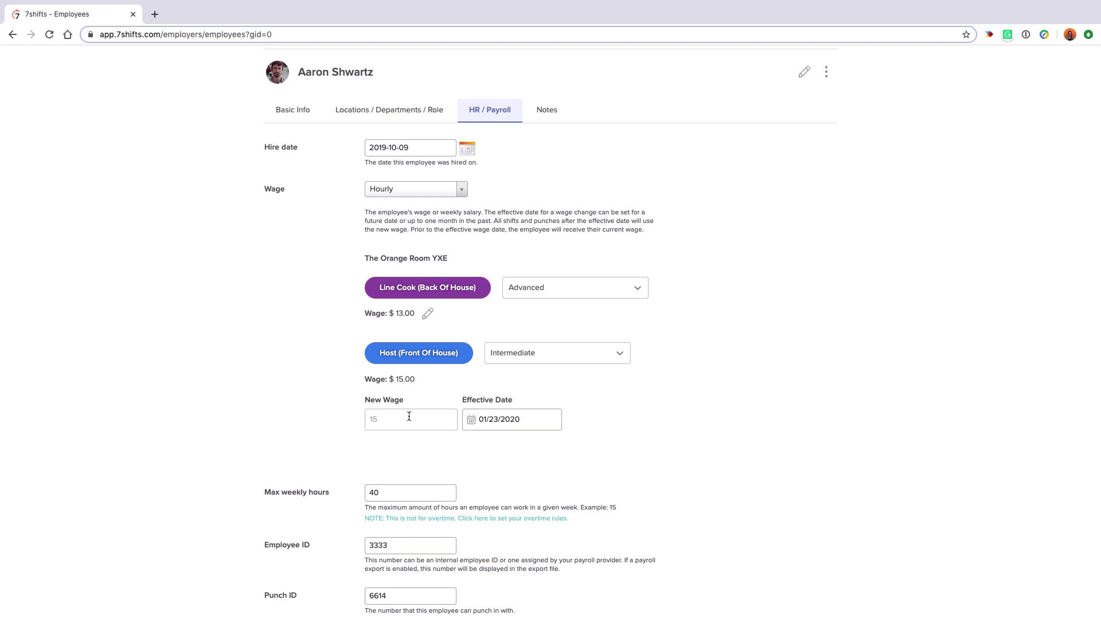
scroll(484, 422, "up", 1)
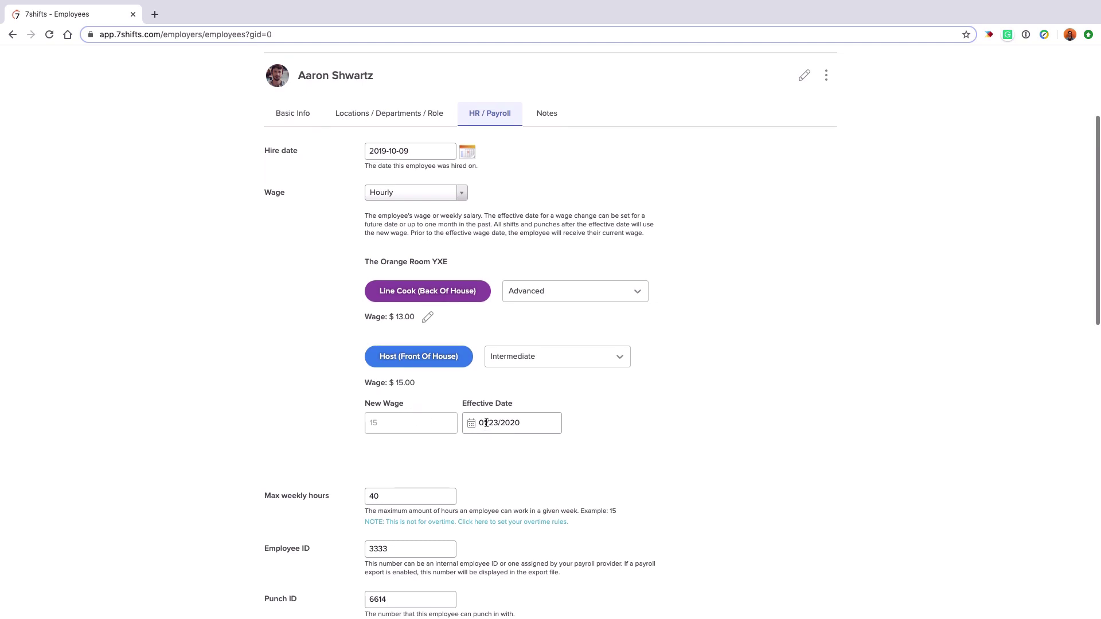
scroll(486, 423, "down", 1)
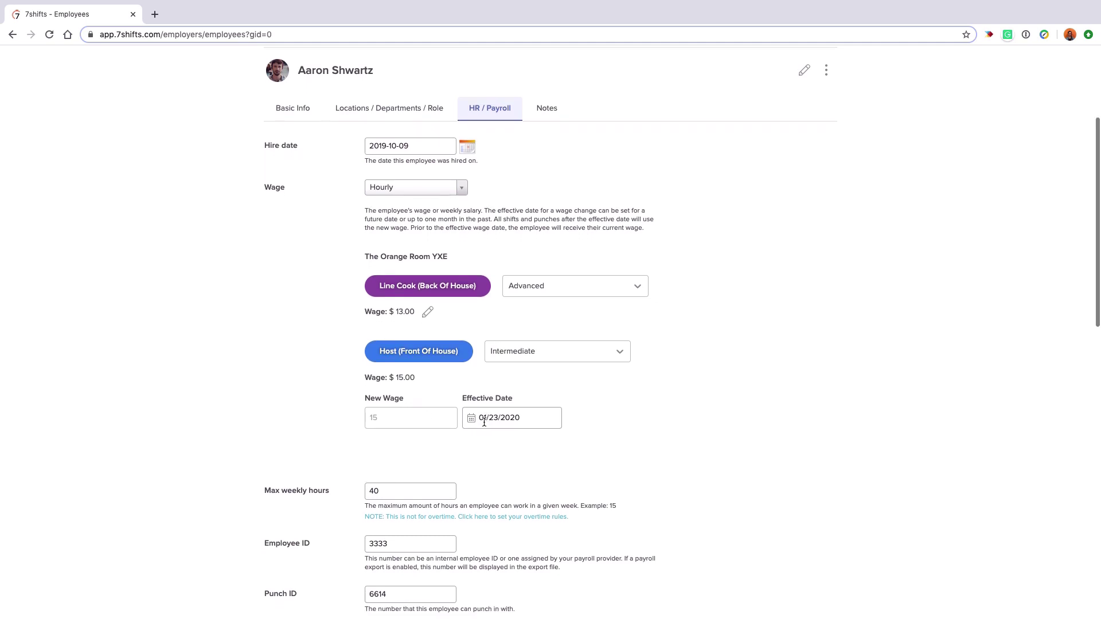
- Cycle the Line Cook skill through Beginner and Intermediate, leaving it at Advanced
left_click(624, 291)
left_click(614, 313)
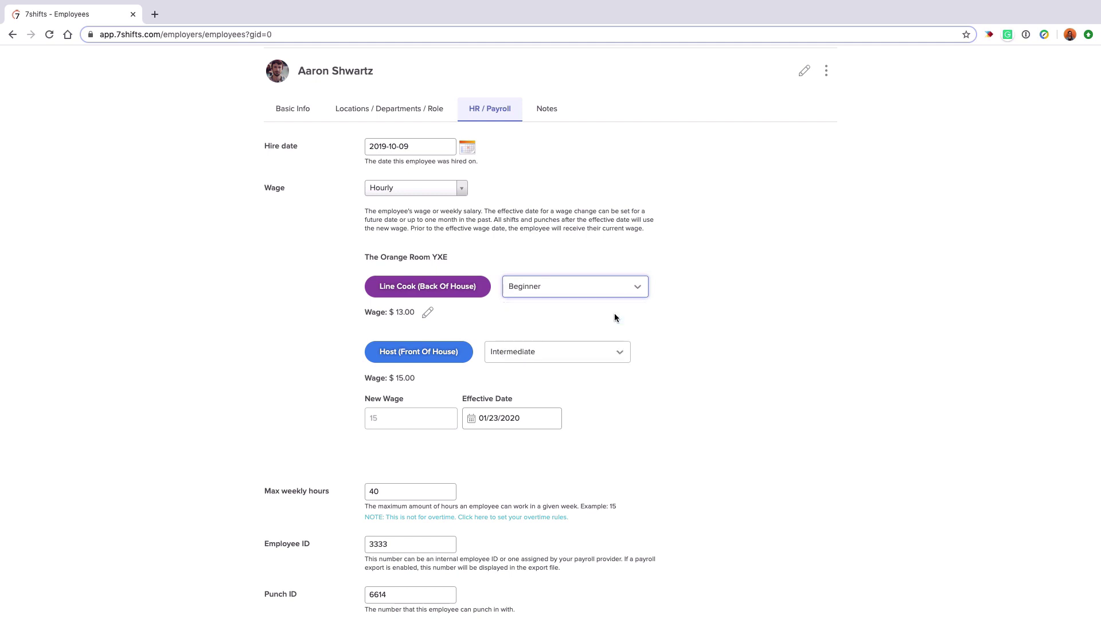
left_click(615, 285)
left_click(614, 331)
left_click(622, 288)
left_click(602, 348)
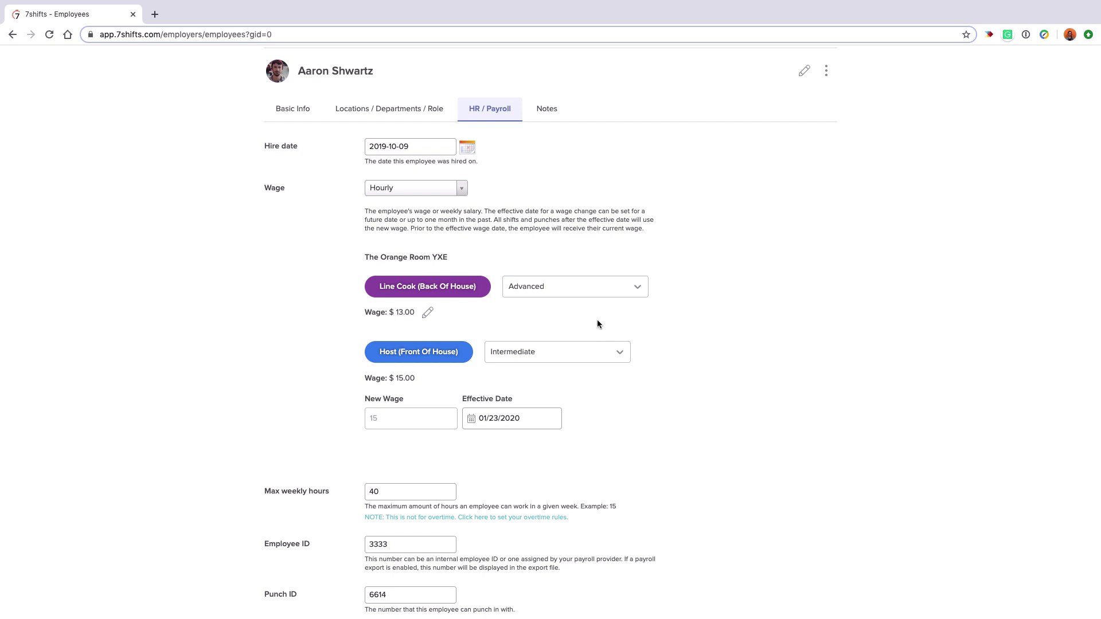
scroll(597, 319, "down", 1)
scroll(654, 316, "up", 2)
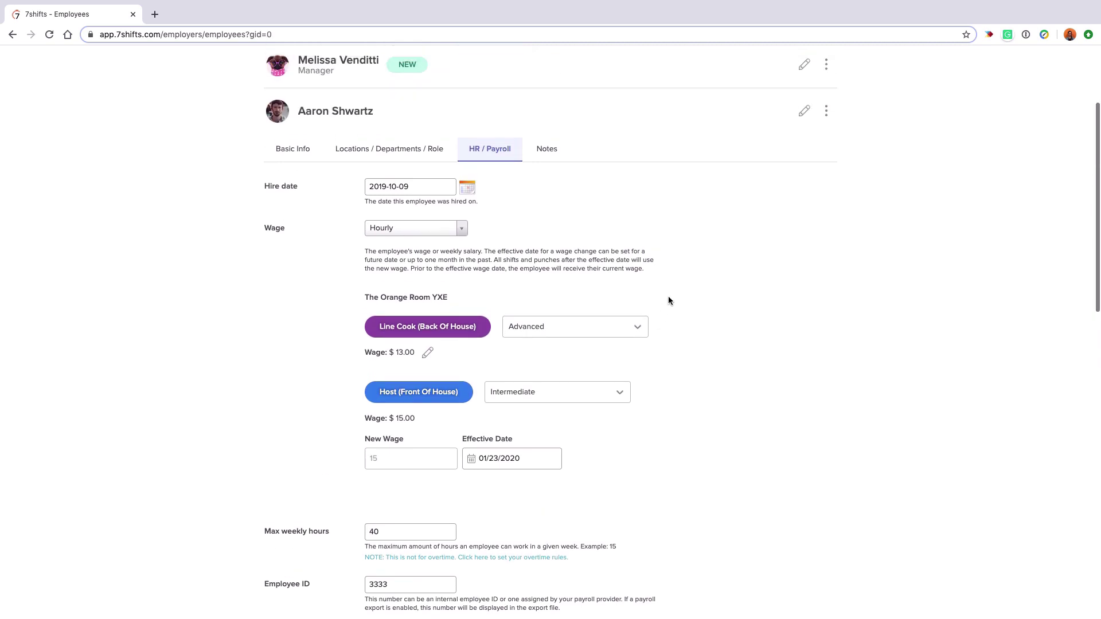
- Review the employee's birthday note, then save the employee record
left_click(542, 151)
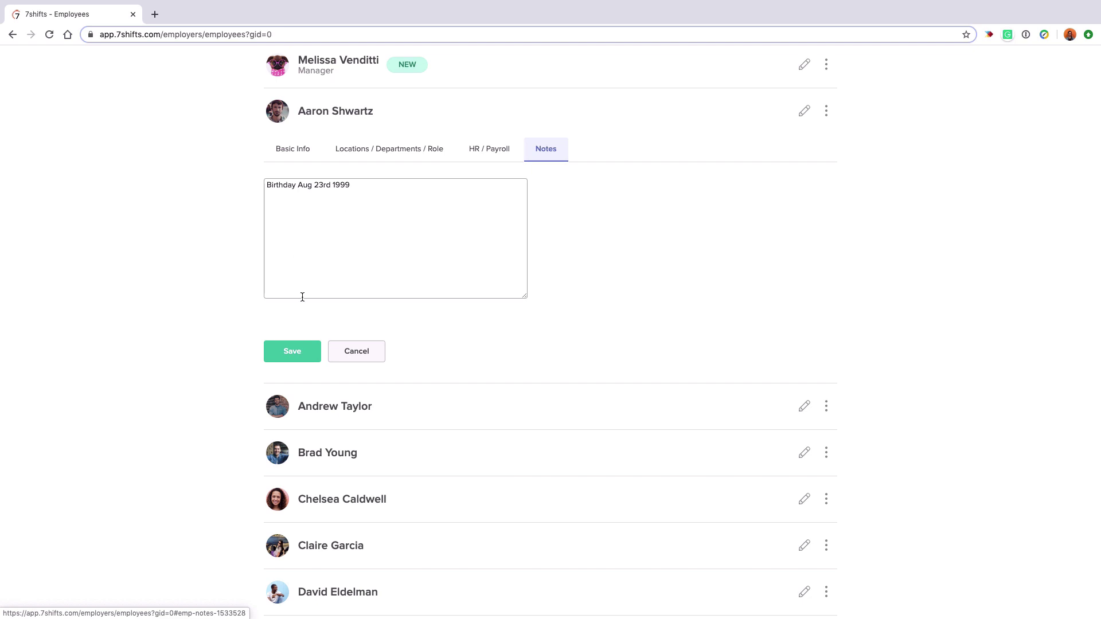
left_click(305, 354)
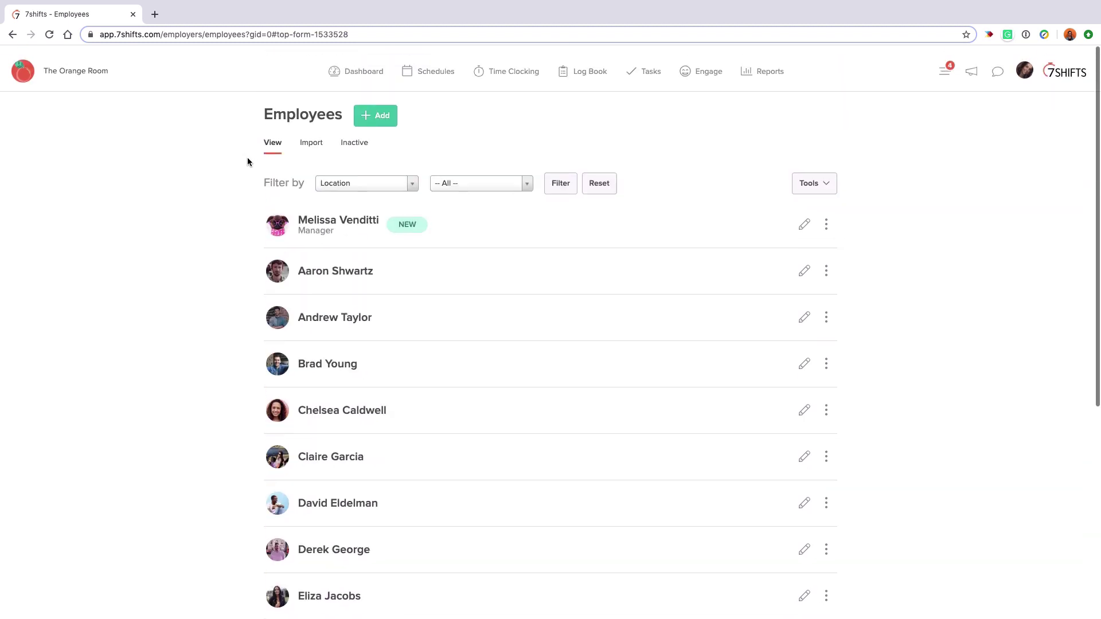
- Review the two pending availability requests, Apr 5–11 and Jan 26–Feb 29, 2020
left_click(945, 64)
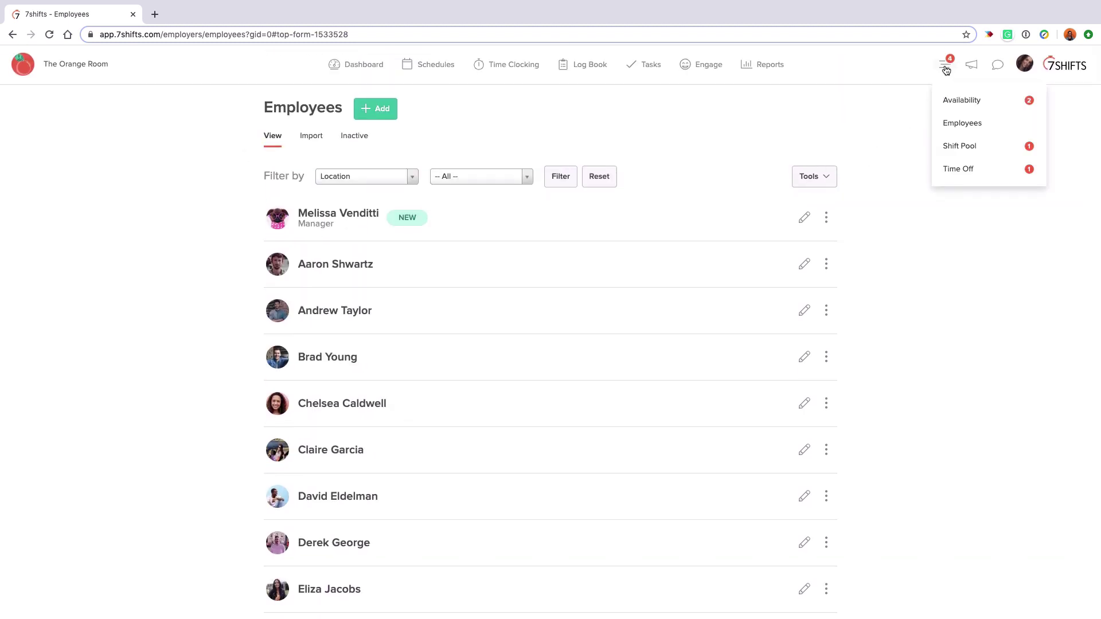
left_click(952, 102)
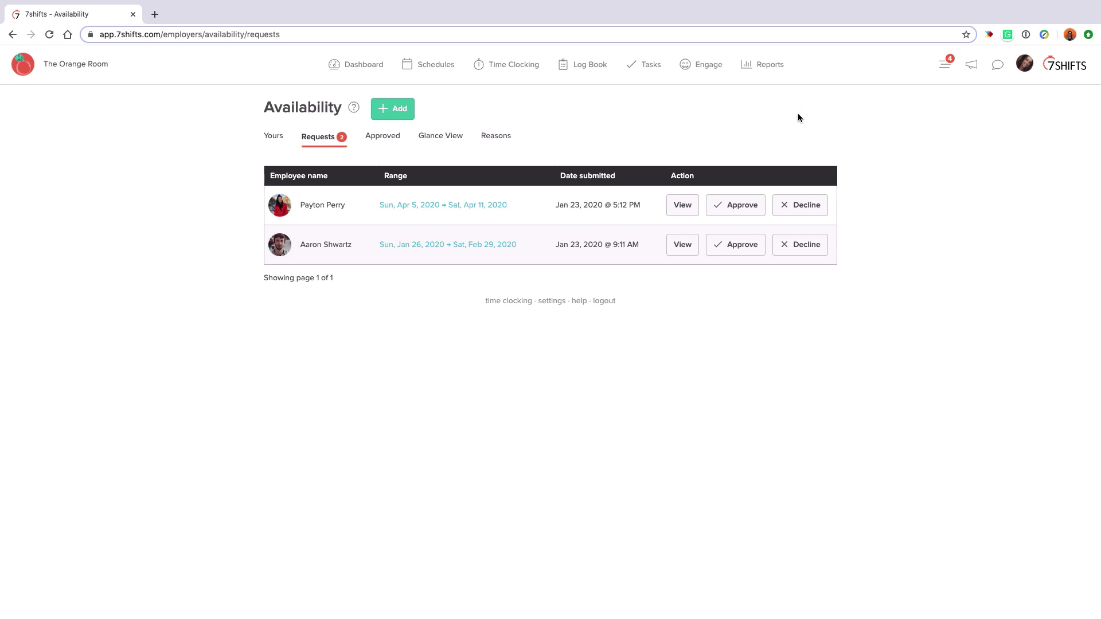
left_click(680, 205)
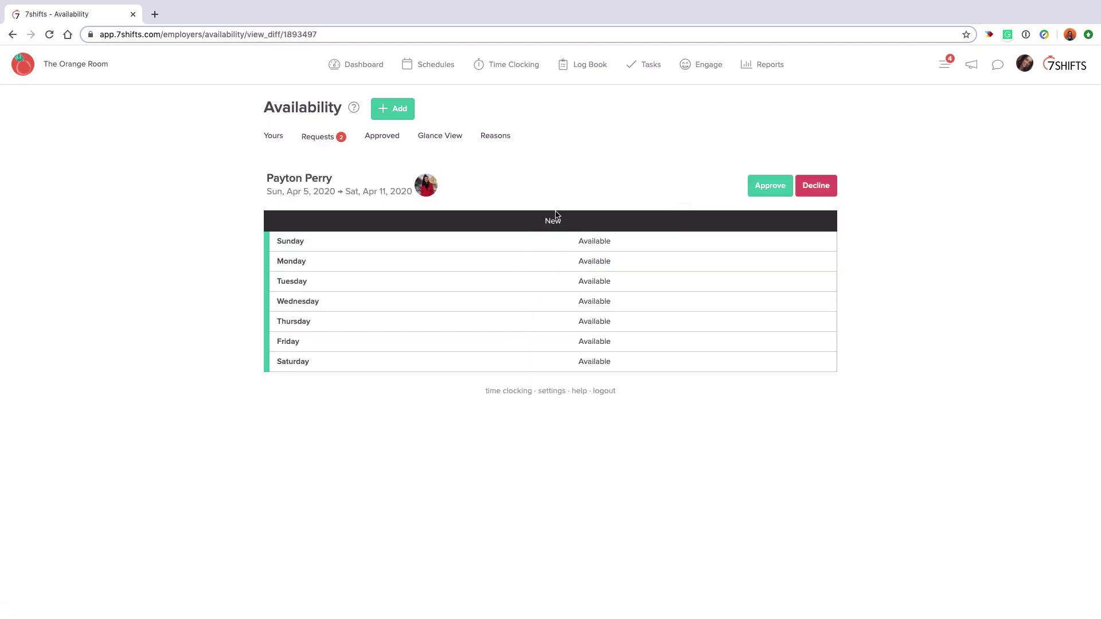
left_click(330, 140)
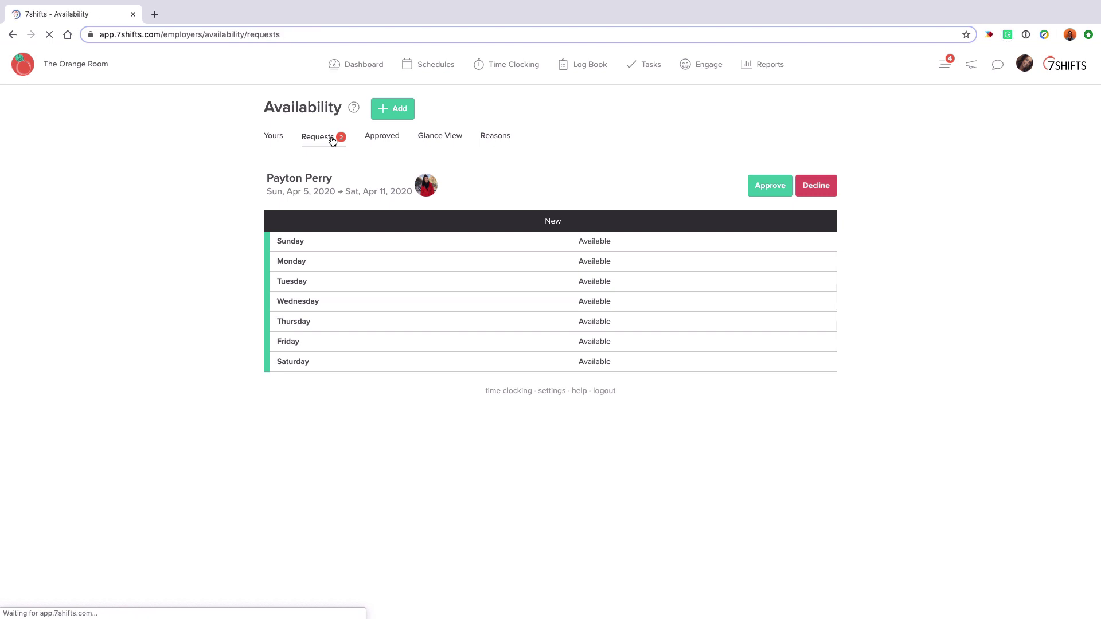
left_click(683, 244)
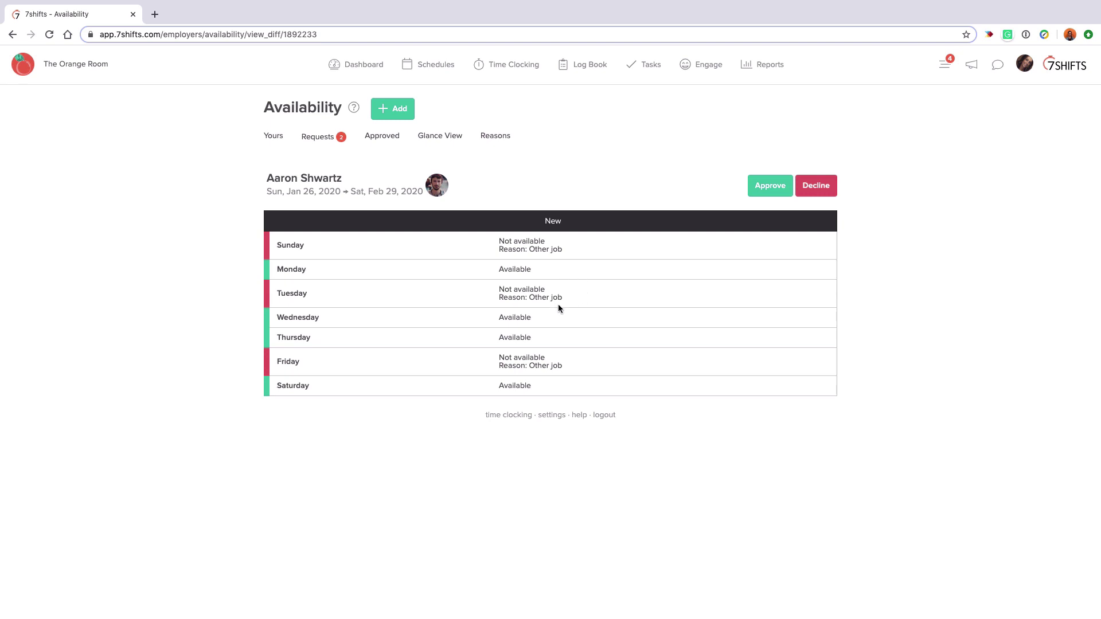
key("alt+Left")
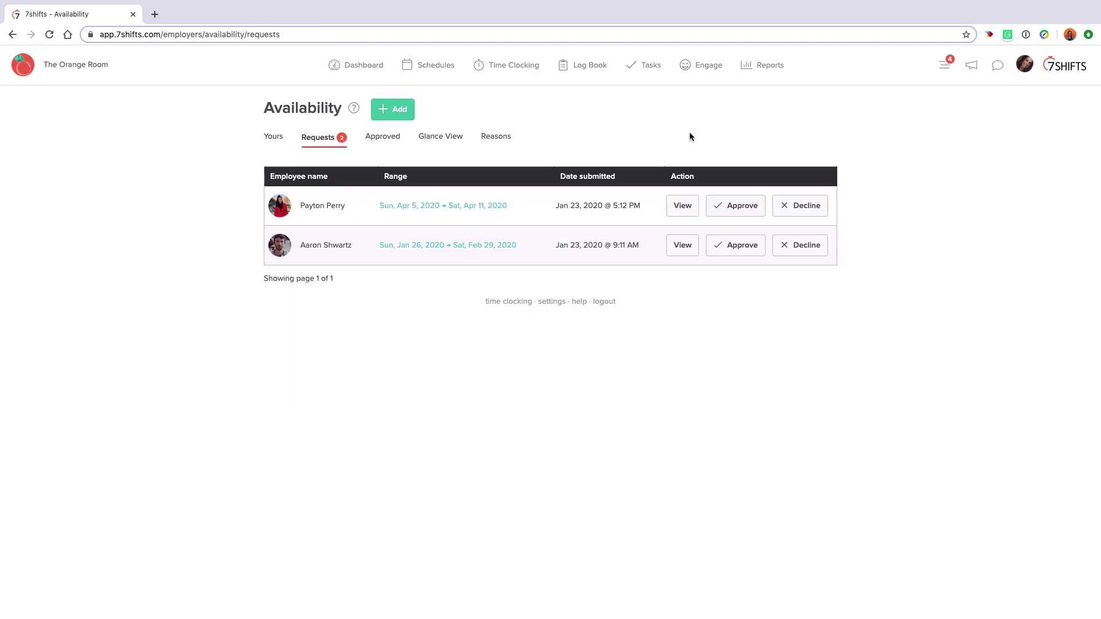
left_click(942, 65)
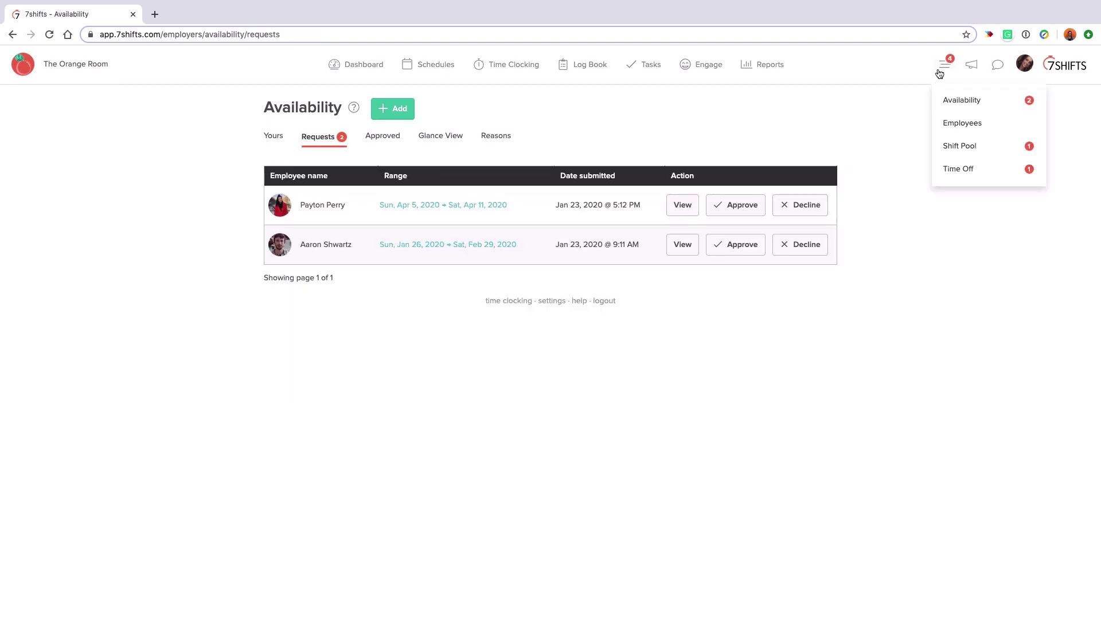
- Review Shift Pool offers and the request for Thursday Jan 23's 10am–11pm Server shift
left_click_drag(977, 146, 964, 146)
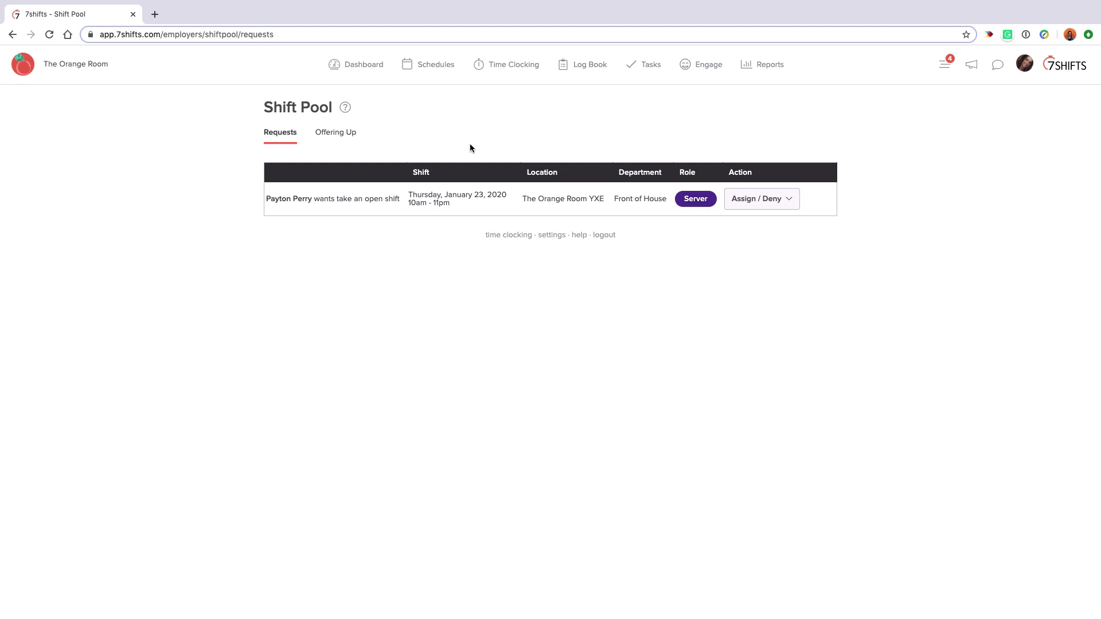
left_click(338, 137)
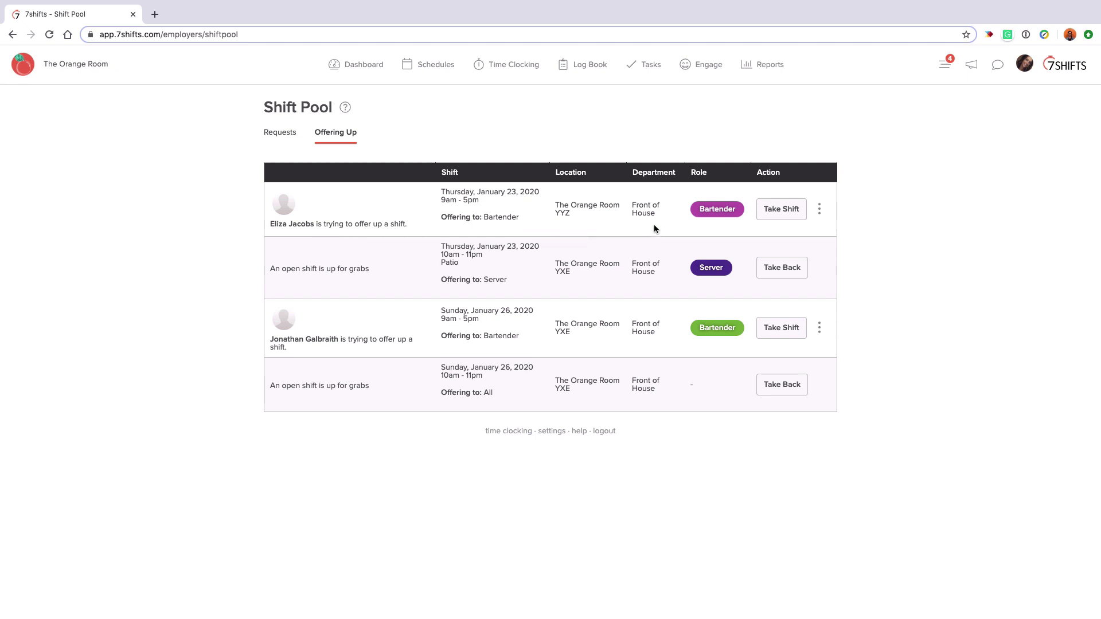
left_click(288, 133)
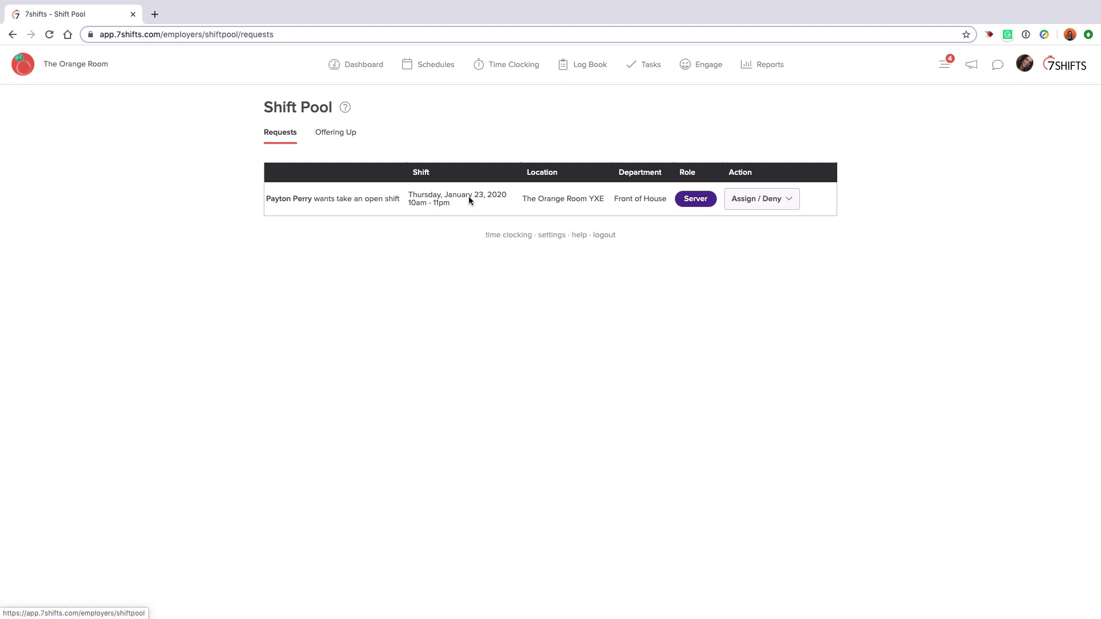
left_click(793, 207)
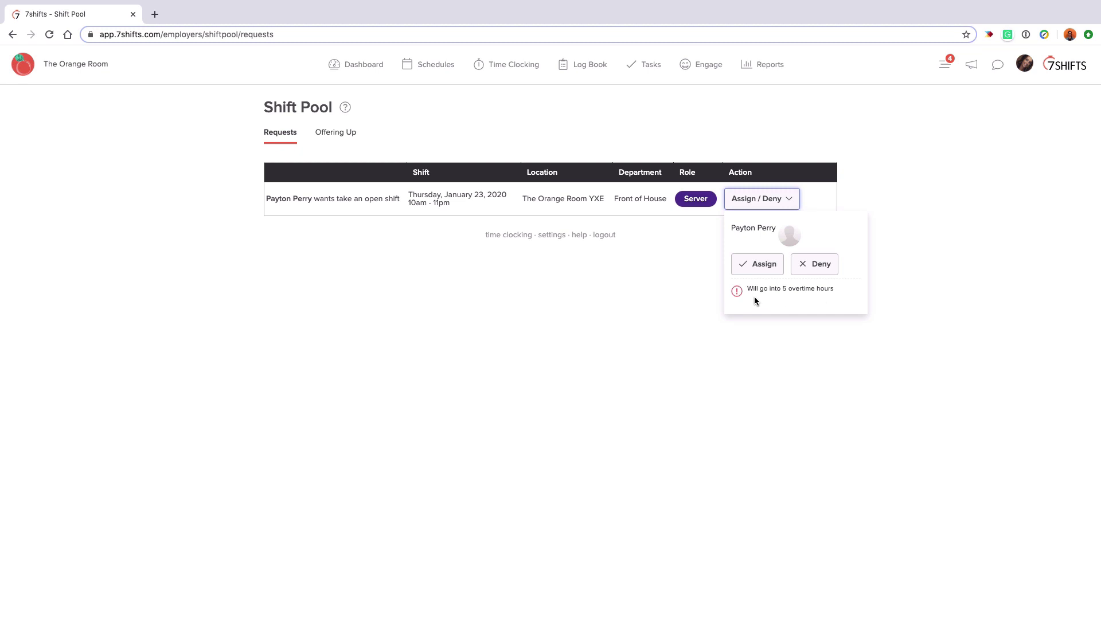
left_click(943, 87)
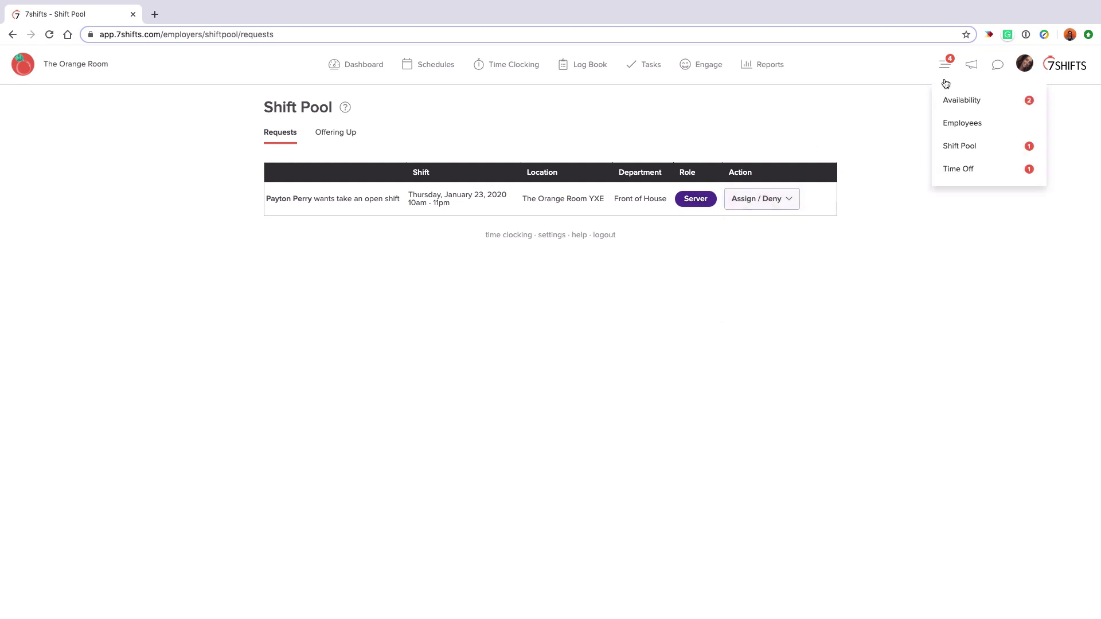
- Check the pending time-off request for conflicts, then list the three approved absences
left_click(954, 170)
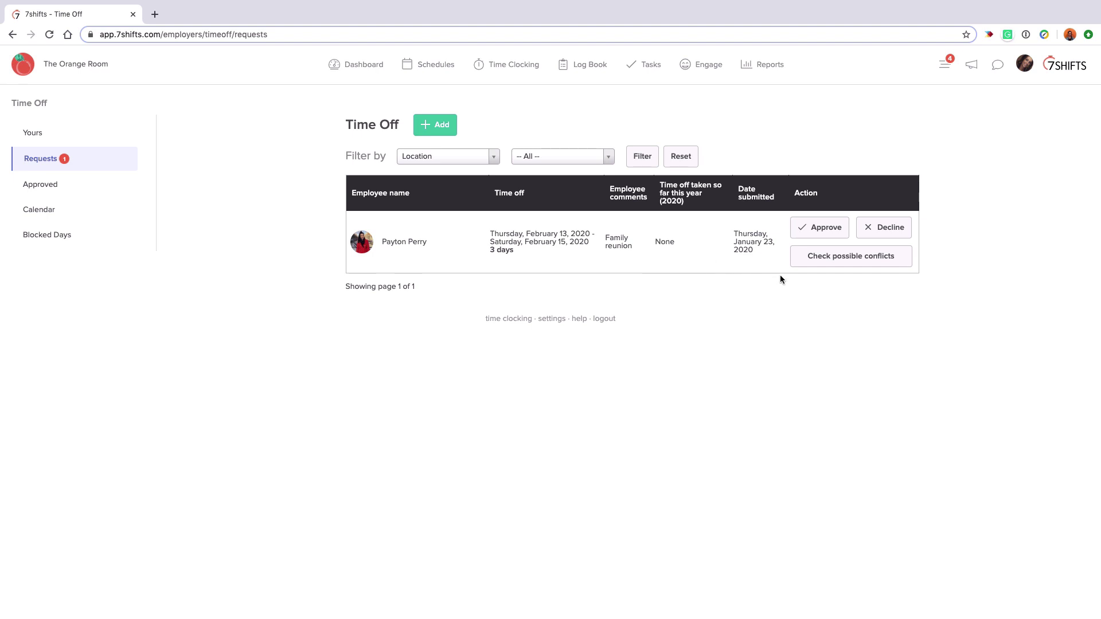
left_click(835, 268)
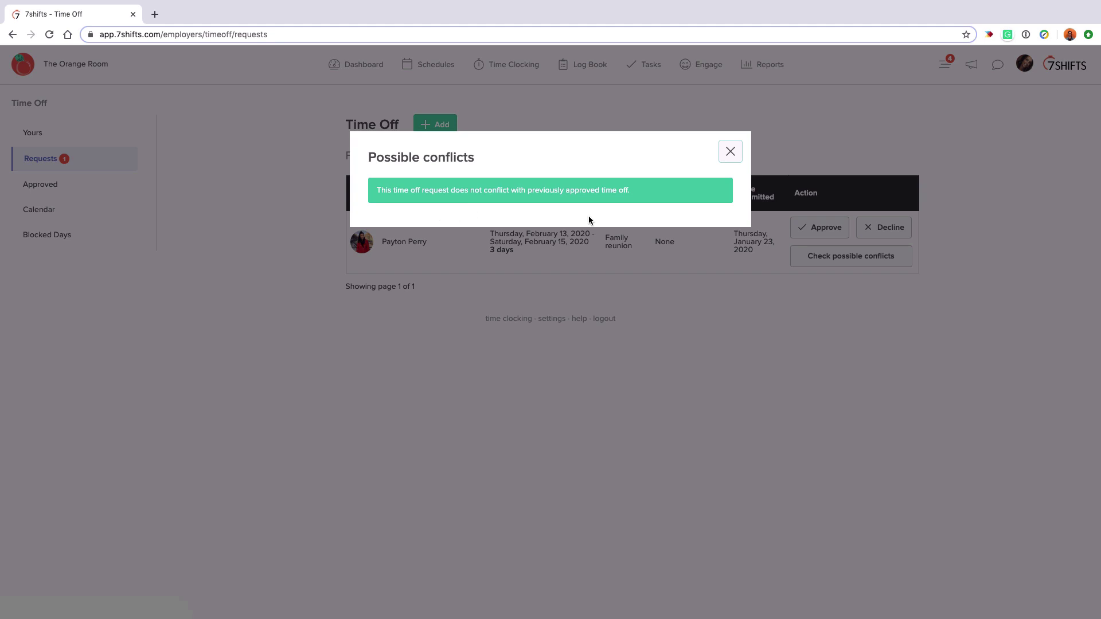
left_click(730, 152)
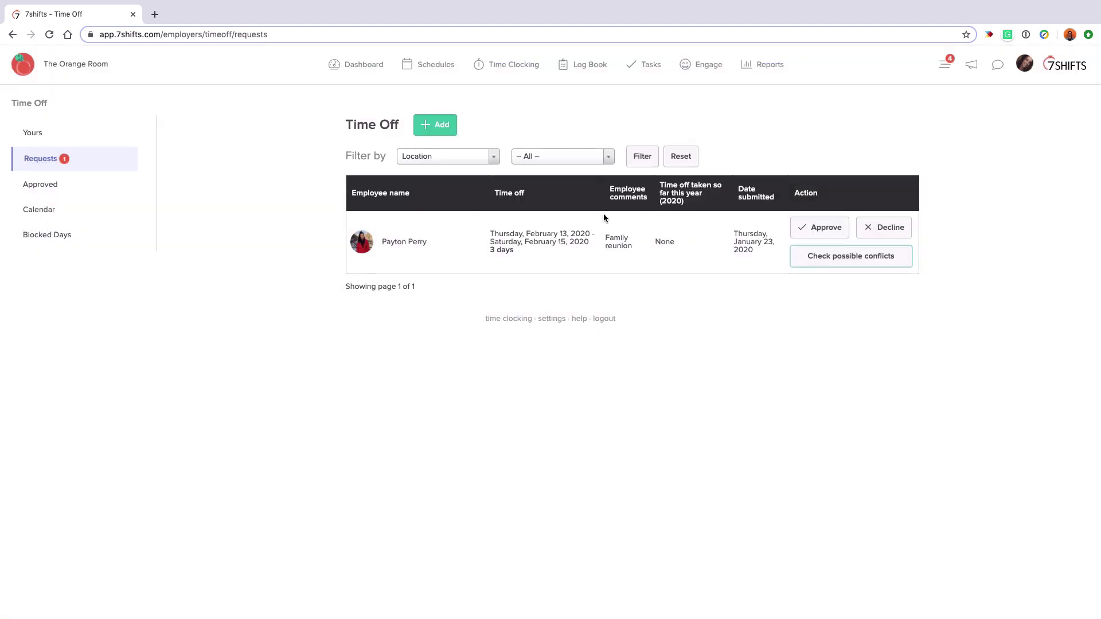
left_click(106, 188)
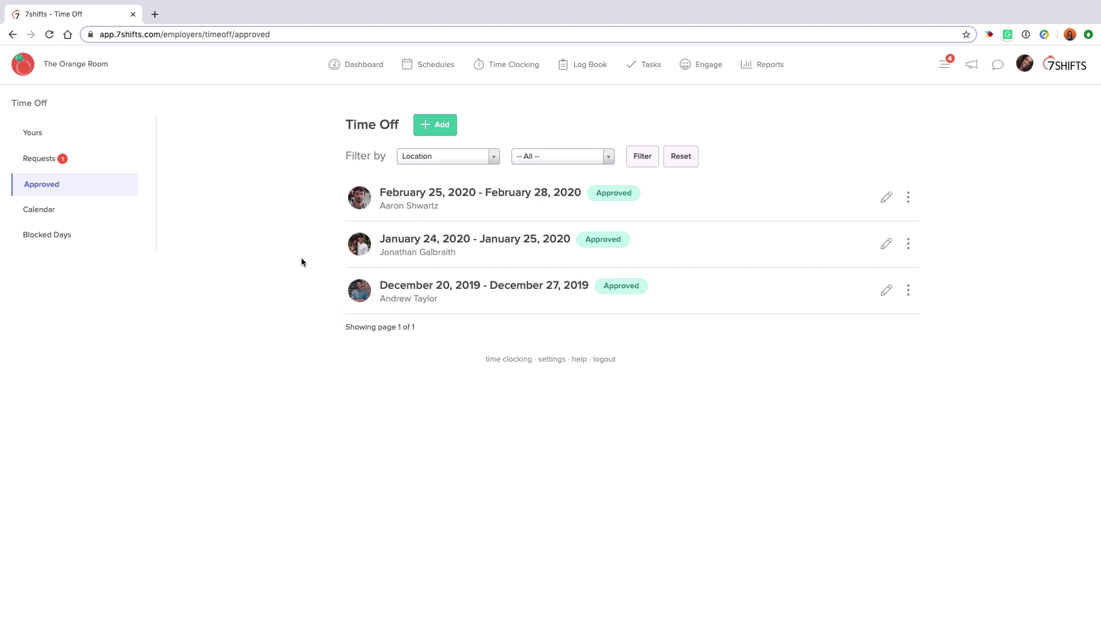
- View the time-off calendar and Blocked Days (Tue, Dec 24, 2019), then the Jan 19–25 schedule
left_click(64, 210)
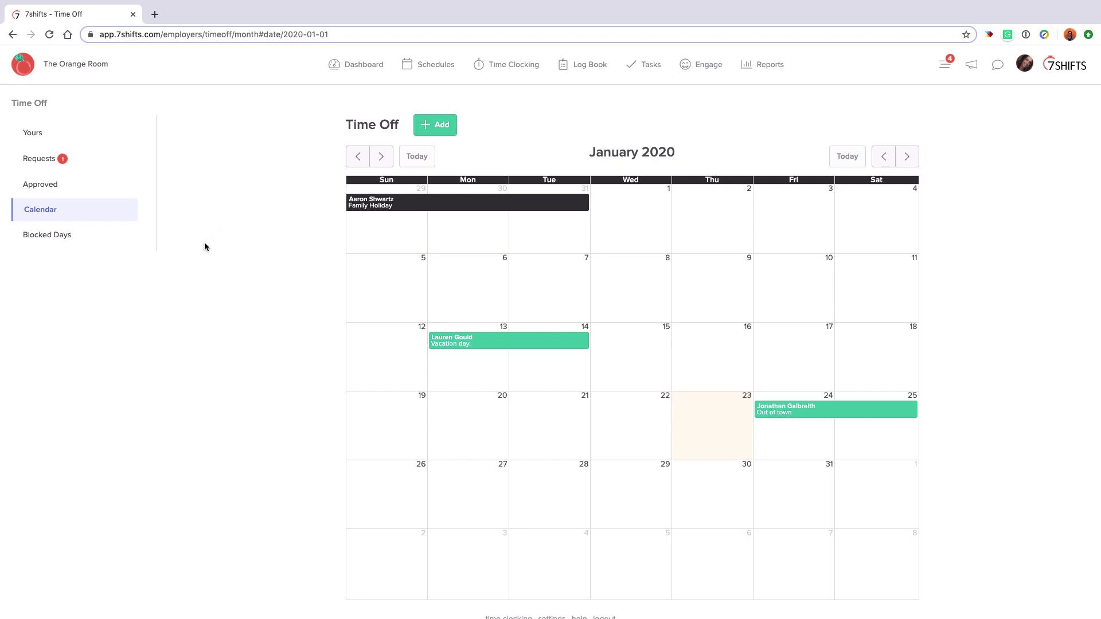
left_click(55, 236)
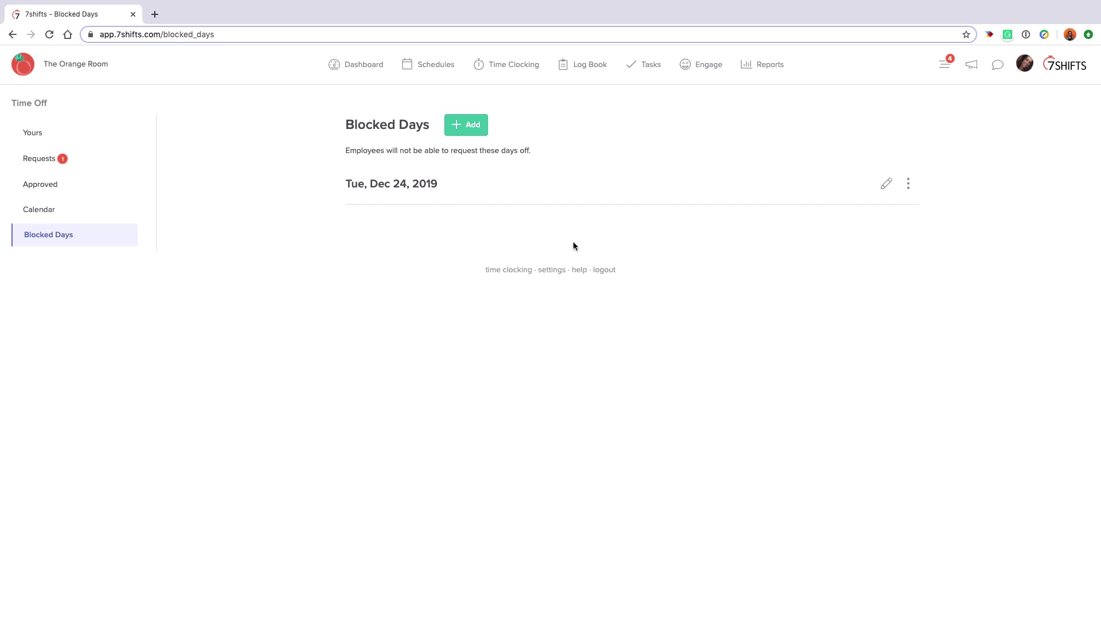
left_click(440, 66)
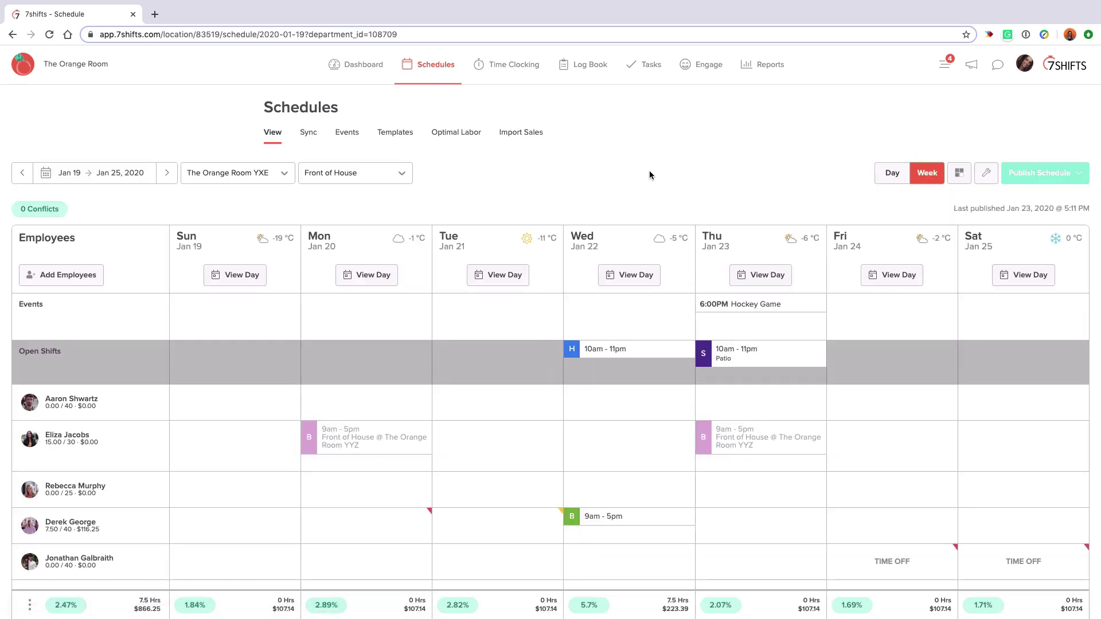
- Keep the weekly schedule in the List layout
left_click(957, 175)
scroll(955, 177, "down", 1)
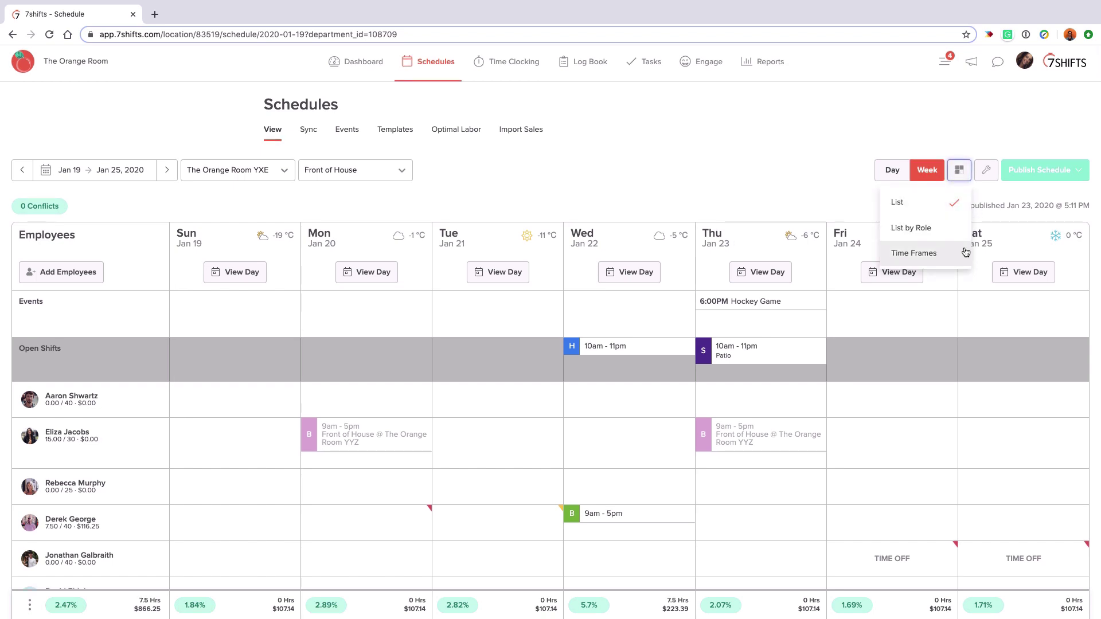
left_click(949, 203)
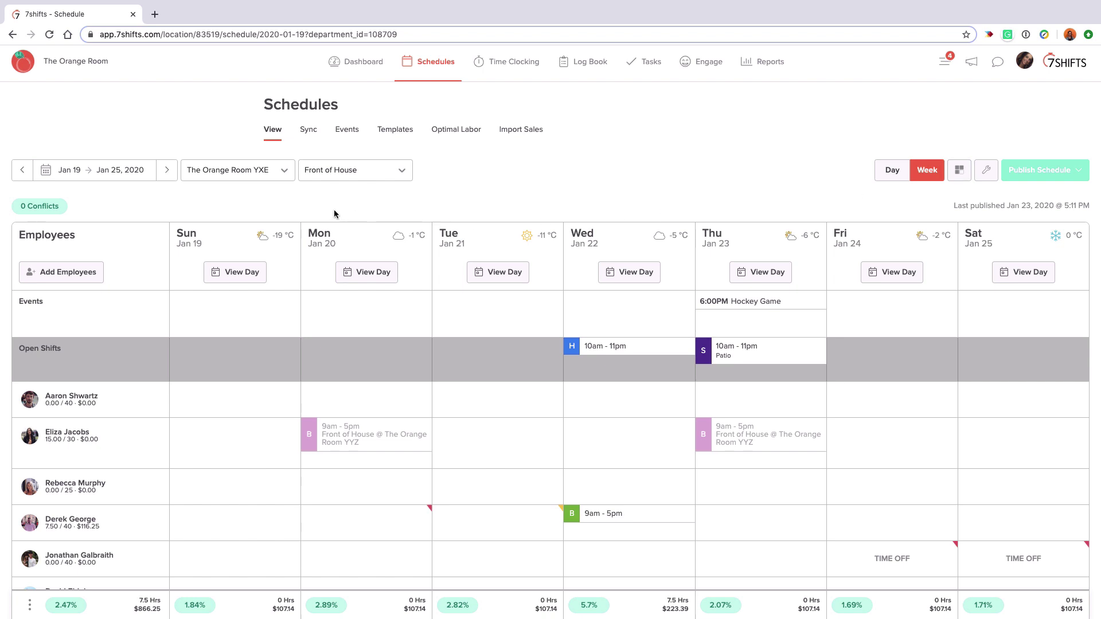
scroll(121, 202, "down", 5)
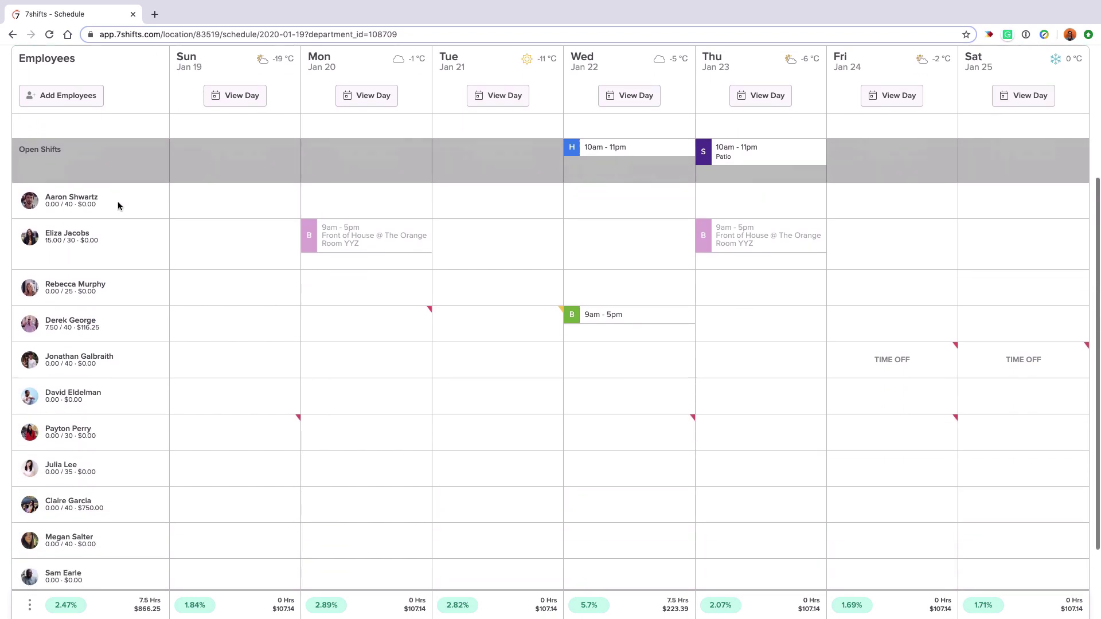
scroll(111, 344, "up", 1)
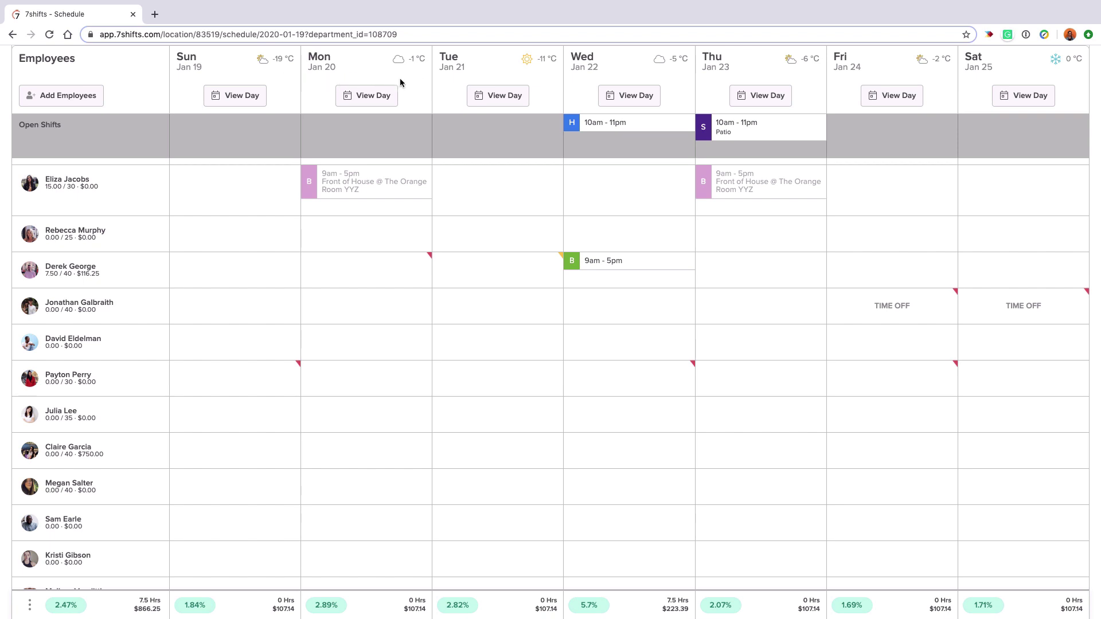
- Move one employee row near the bottom and another up to fifth place
mouse_move(149, 270)
left_click_drag(156, 310, 153, 521)
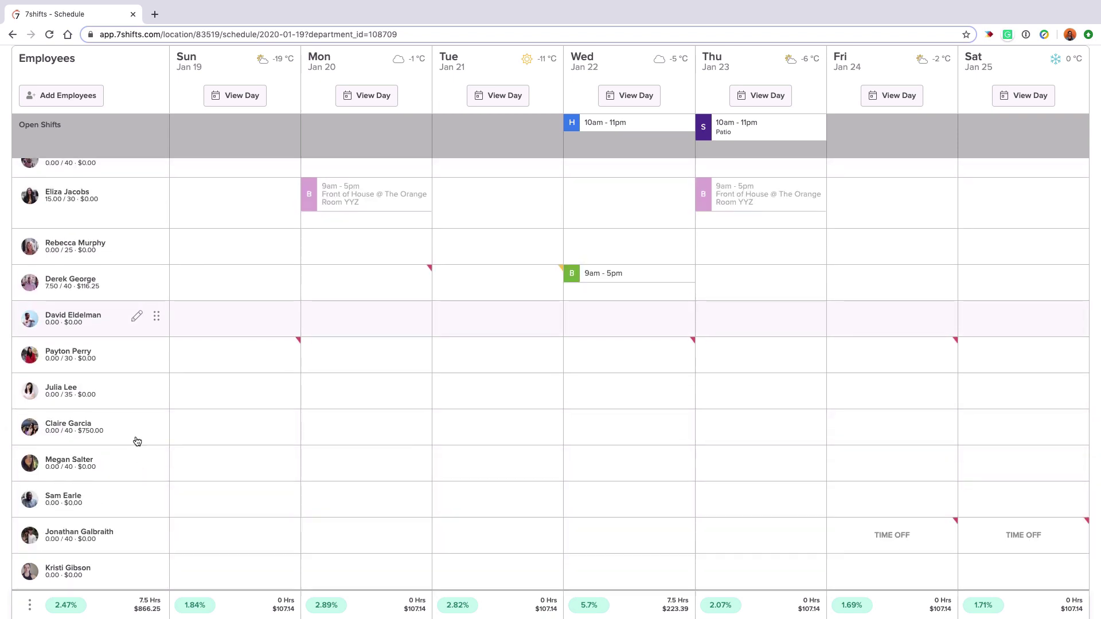
left_click_drag(155, 425, 155, 285)
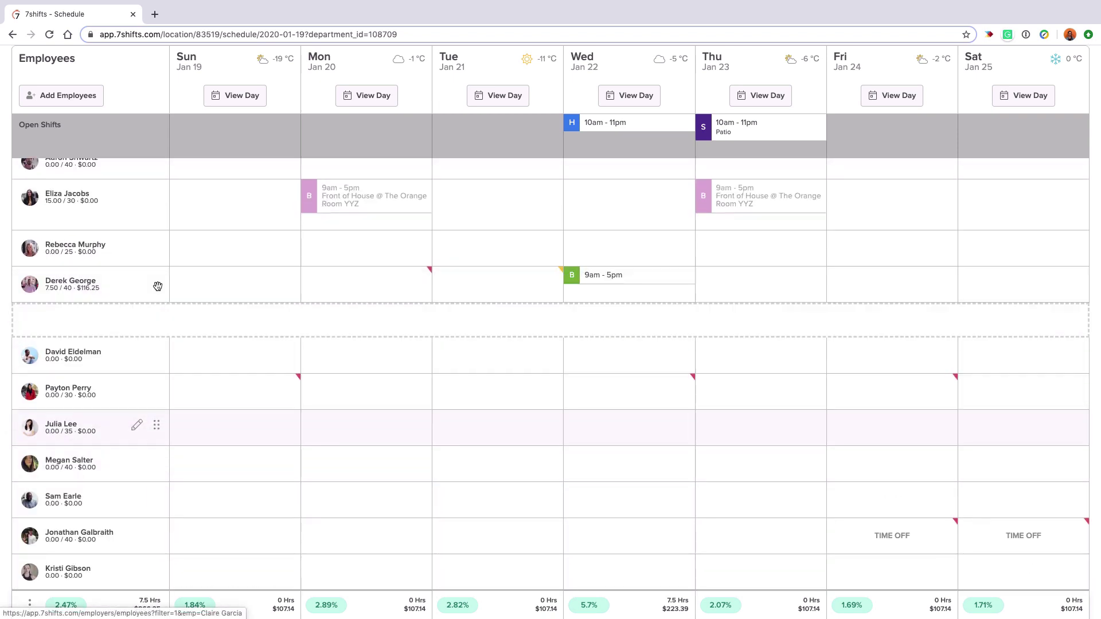
scroll(160, 290, "up", 5)
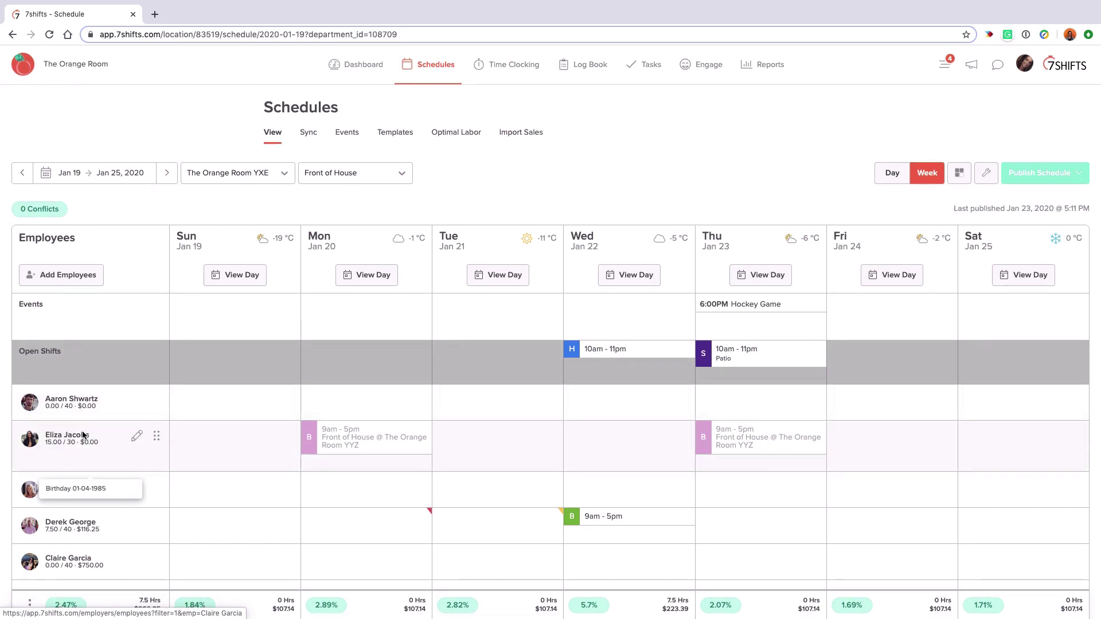
scroll(85, 429, "down", 1)
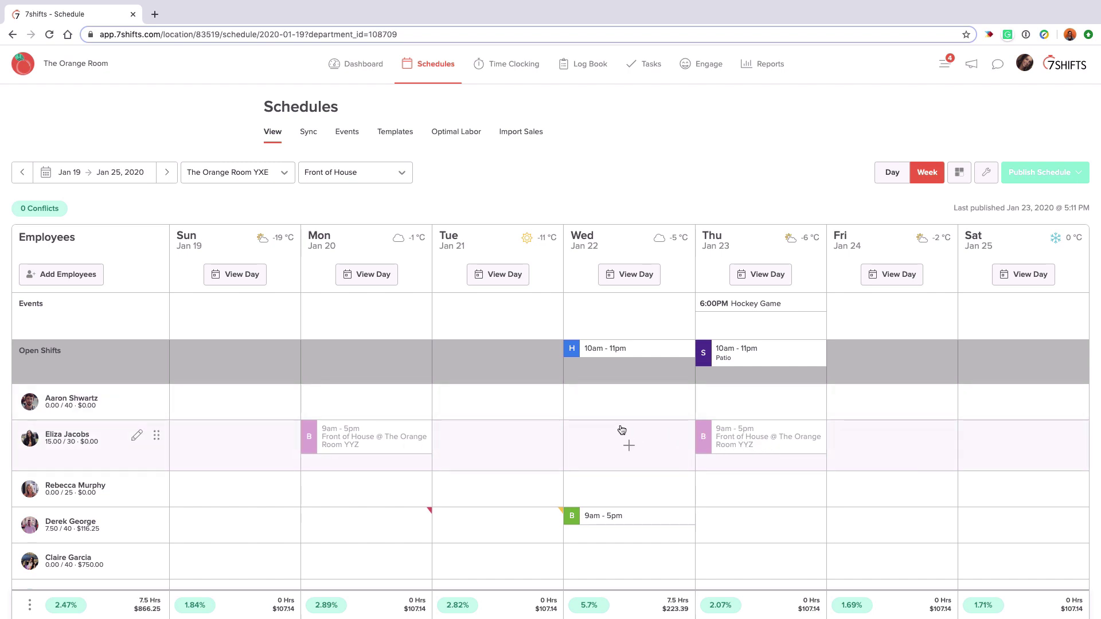
scroll(565, 424, "down", 3)
scroll(562, 418, "down", 1)
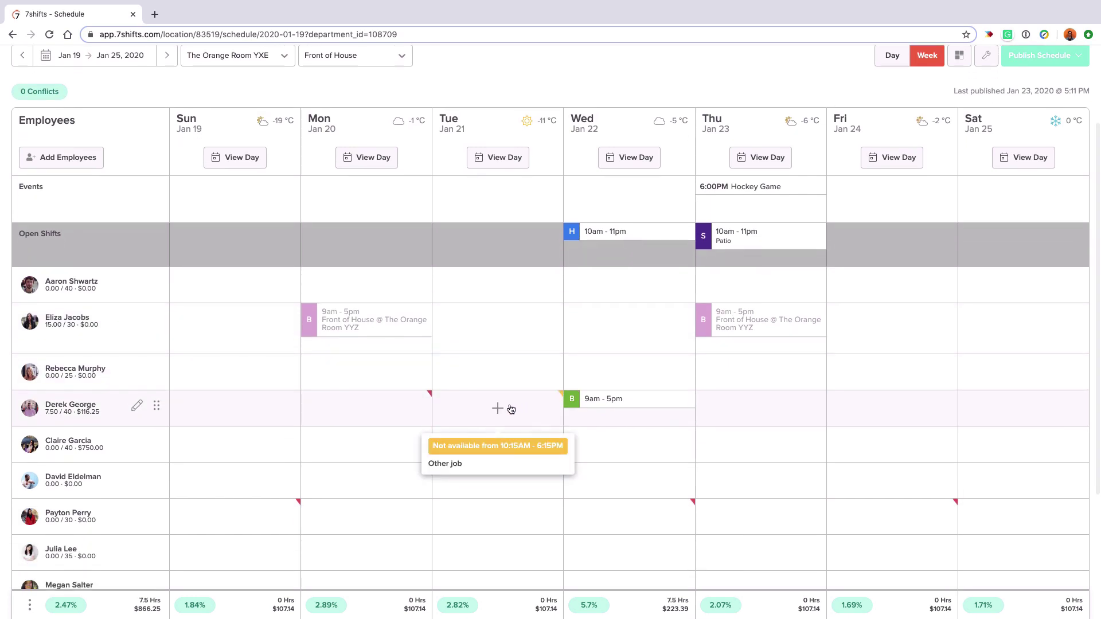
scroll(513, 399, "down", 1)
mouse_move(403, 388)
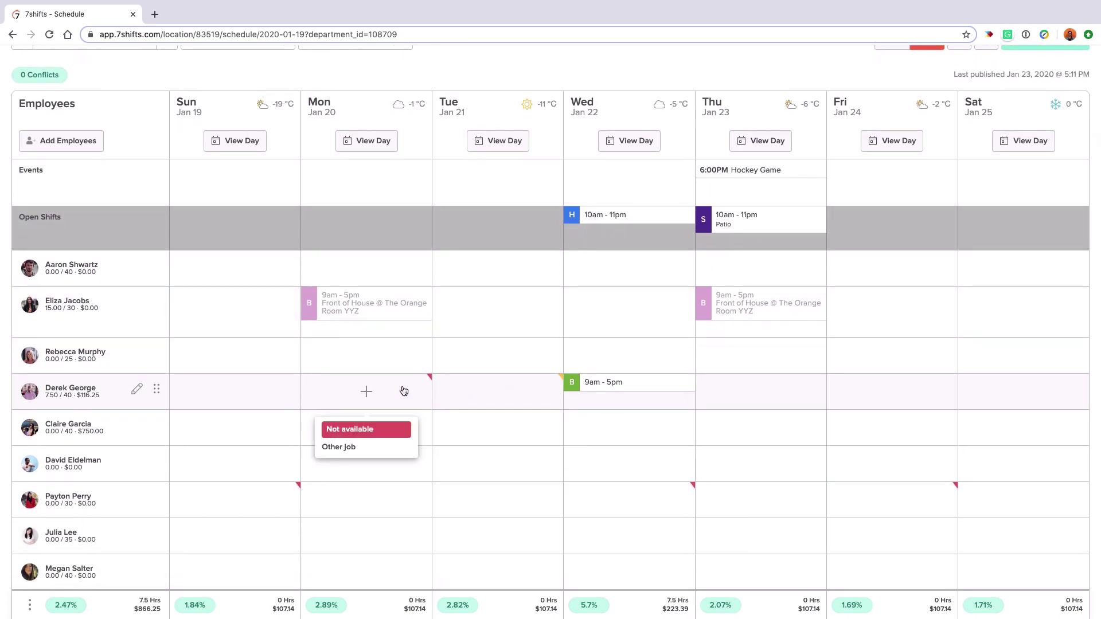